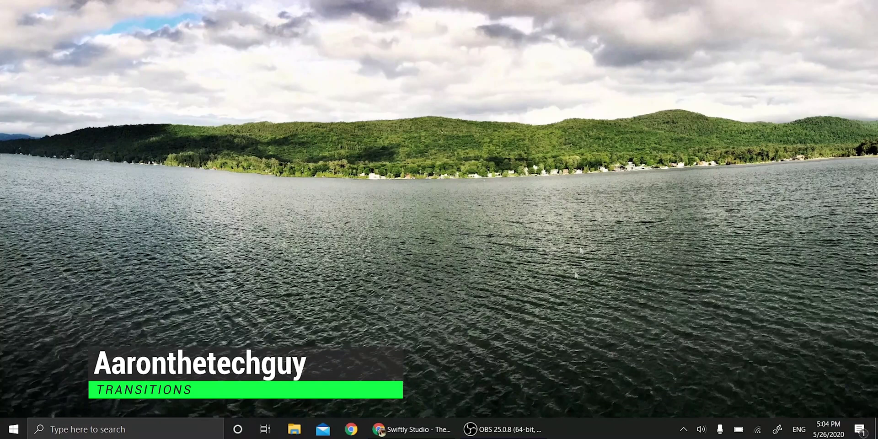
# Step: Restore the Swiftly Studio website window from its Chrome button on the taskbar
pyautogui.click(414, 430)
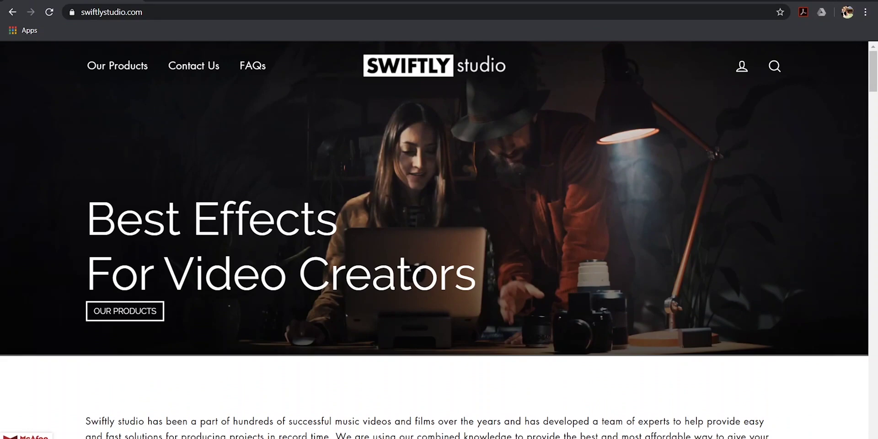
# Step: From the Featured collection, open the 850 Seamless Transitions Pack page and start the download
pyautogui.scroll(-7, 355, 330)
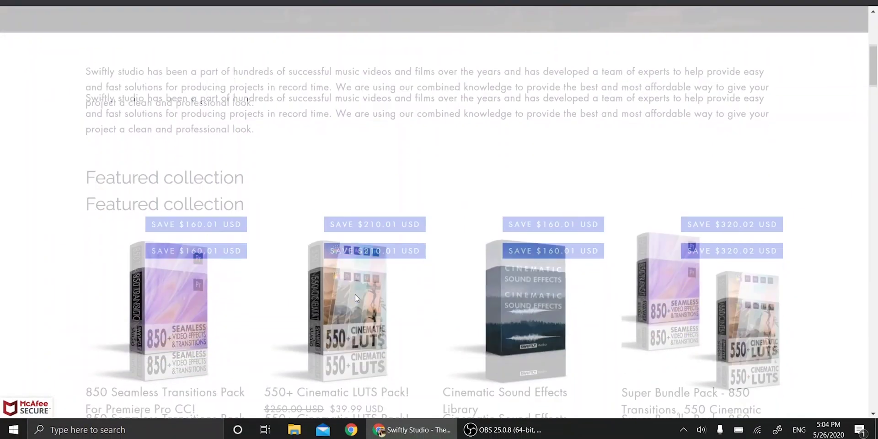
pyautogui.scroll(-4, 355, 294)
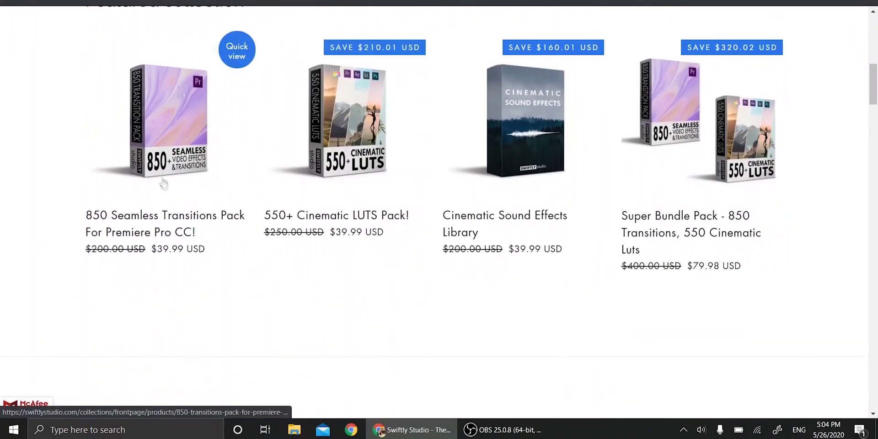
pyautogui.click(161, 170)
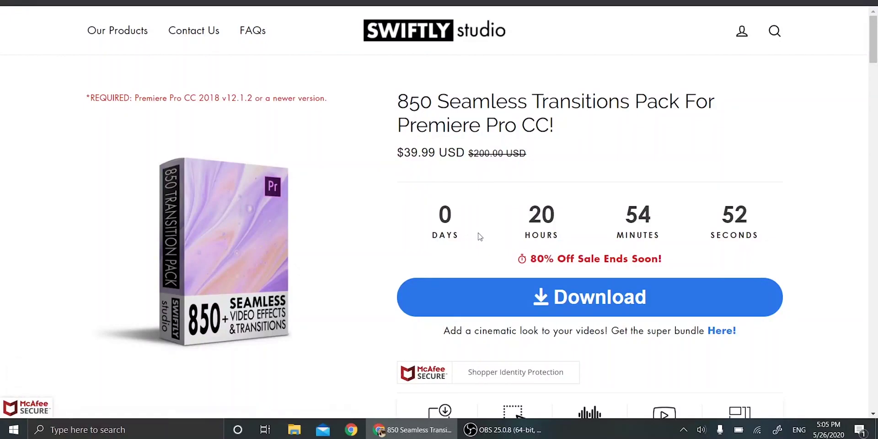
pyautogui.scroll(-2, 479, 236)
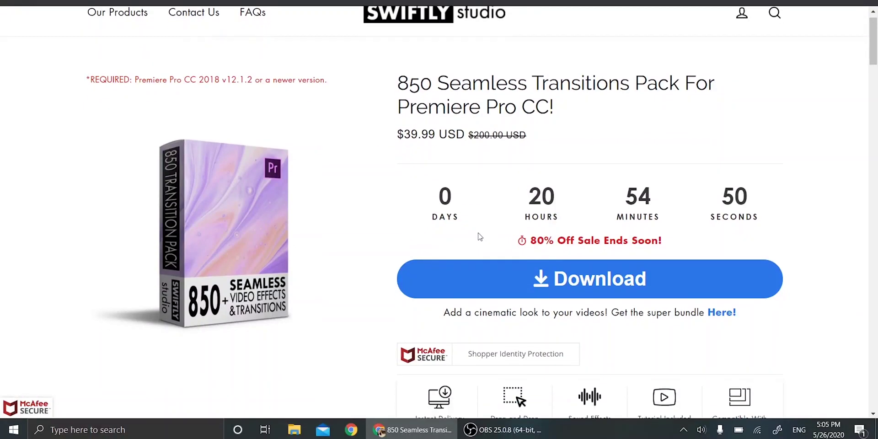
pyautogui.click(510, 224)
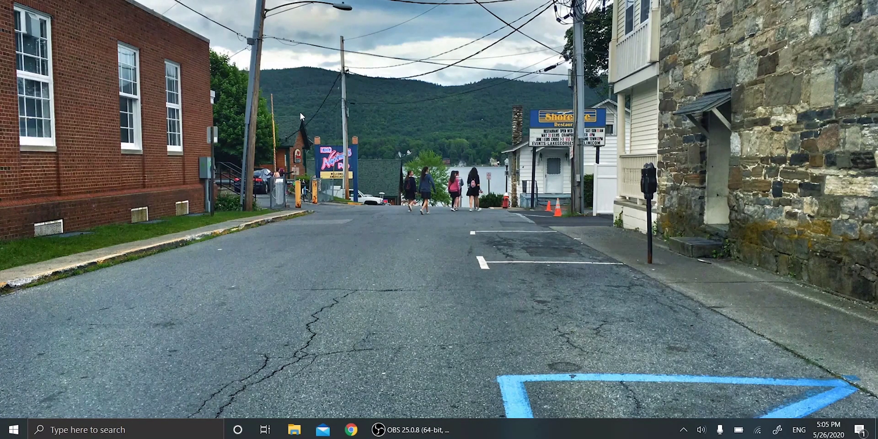
# Step: Launch Adobe Premiere Pro 2020 from the quick launcher with 'prem' and reach its Home screen
pyautogui.hotkey('alt', 'space')
pyautogui.write('prem')
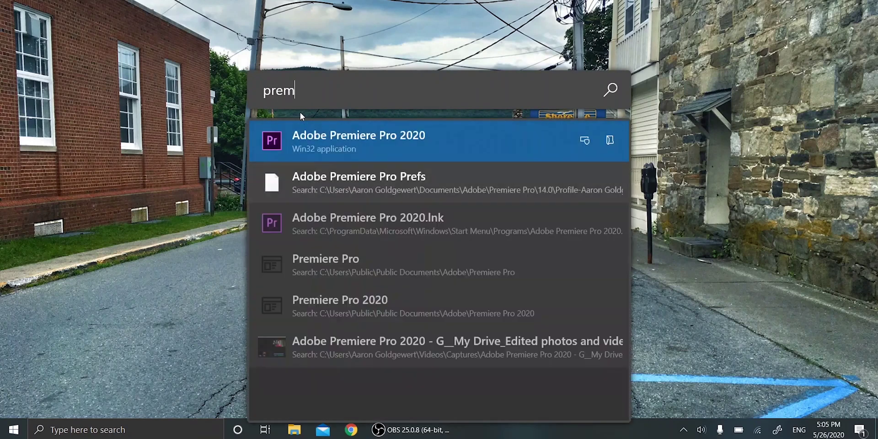
pyautogui.press('Return')
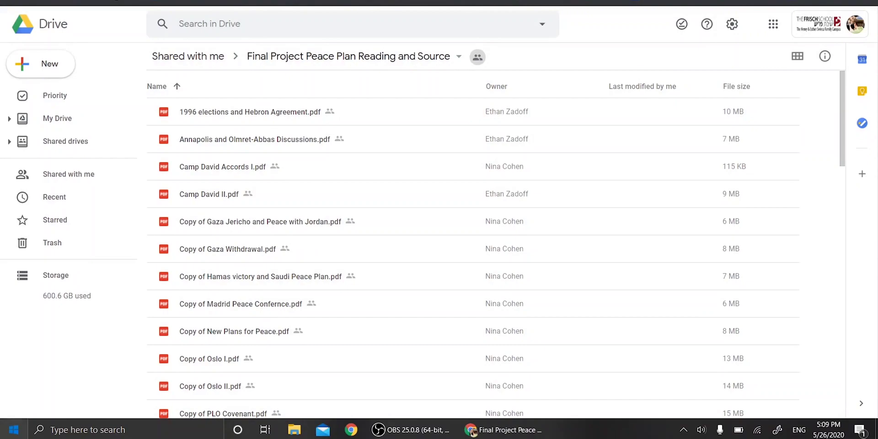
pyautogui.click(279, 336)
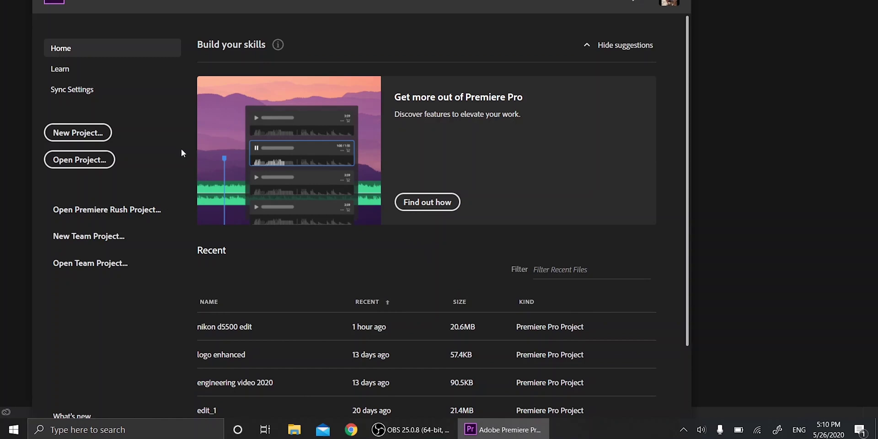
# Step: Start a new project saved in the Swiftly Studio Transitions folder and begin naming it 'edit for video'
pyautogui.click(80, 134)
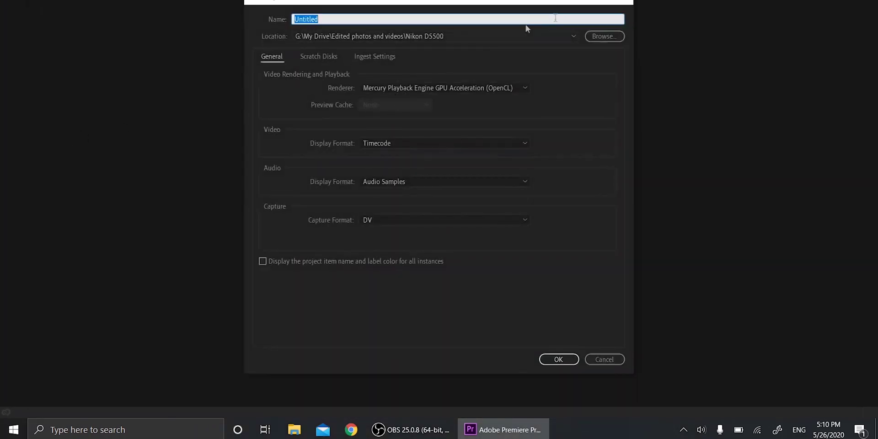
pyautogui.click(603, 34)
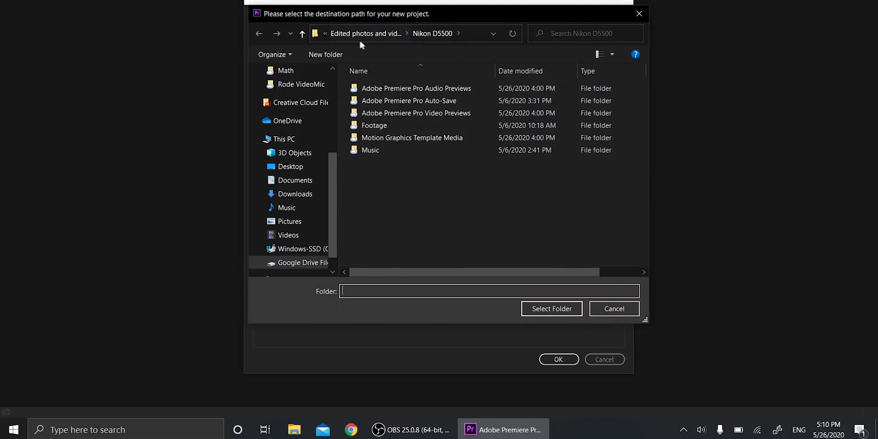
pyautogui.click(361, 36)
pyautogui.scroll(-10, 391, 215)
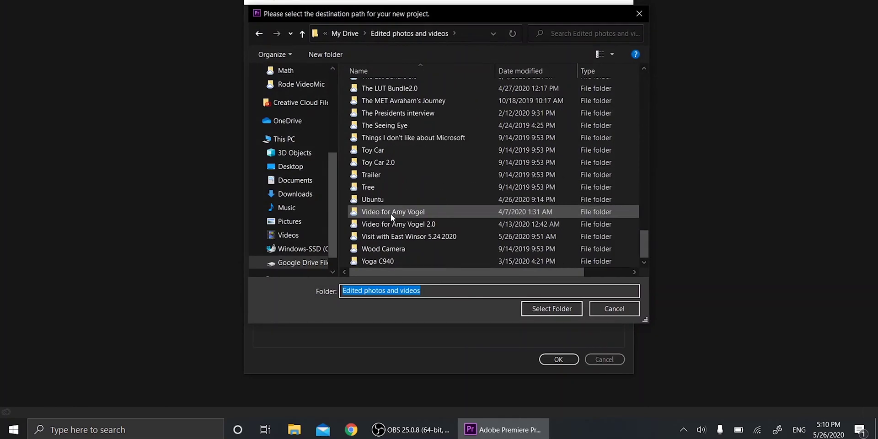
pyautogui.doubleClick(406, 174)
pyautogui.click(552, 309)
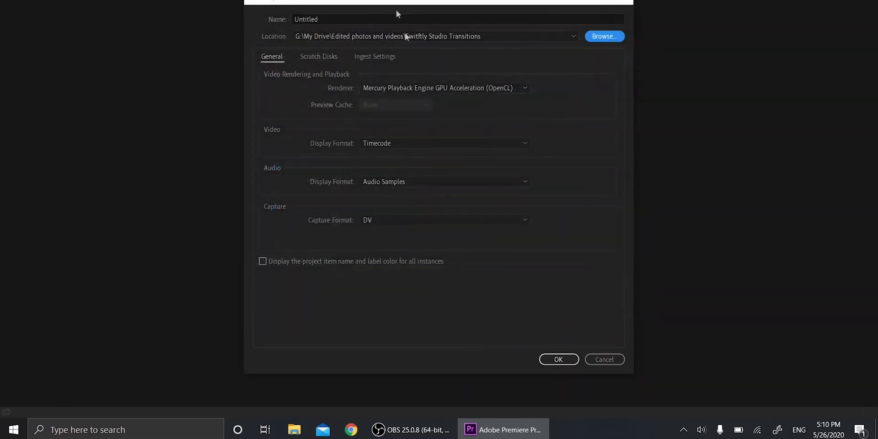
pyautogui.click(355, 15)
pyautogui.write('edigt for')
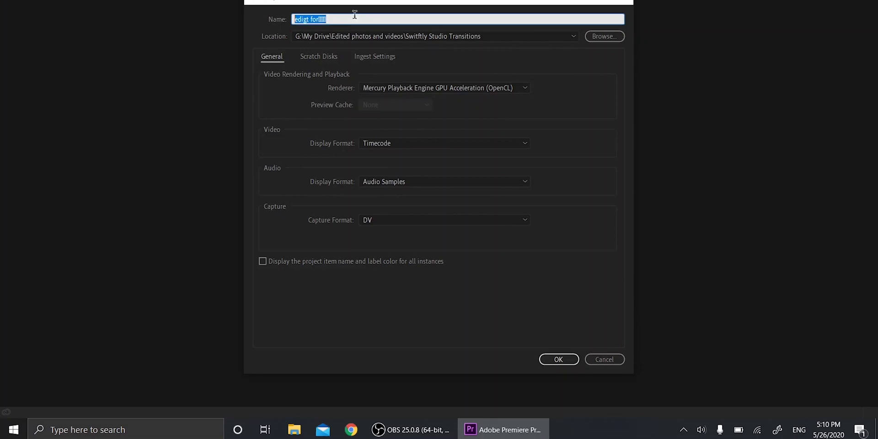
pyautogui.write('ed')
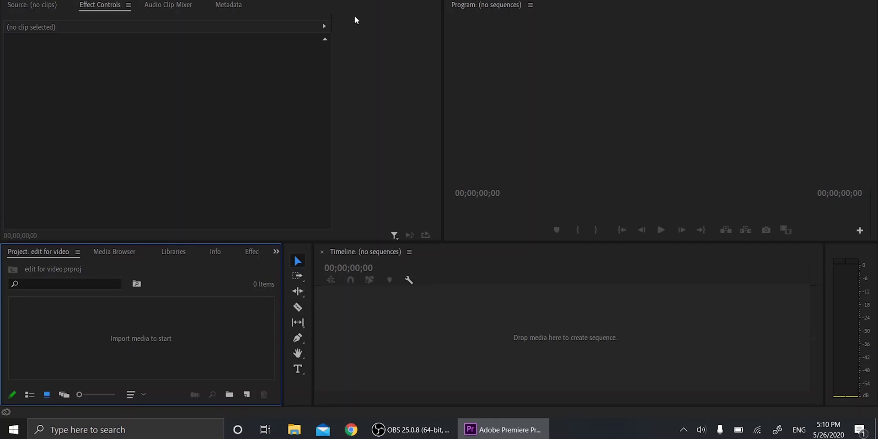
# Step: Browse My Drive to the 850_Transitions_Premiere_V12.1.2 folder and select the 4K Flat 3996x2160 project file
pyautogui.press('super+e')
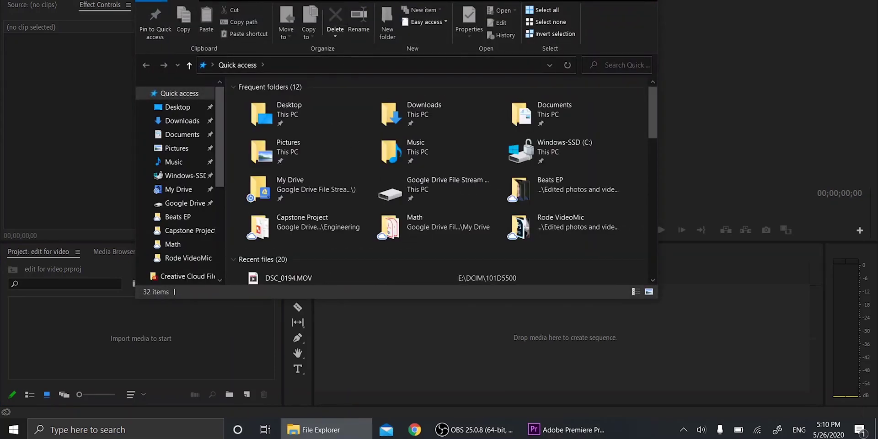
pyautogui.doubleClick(329, 185)
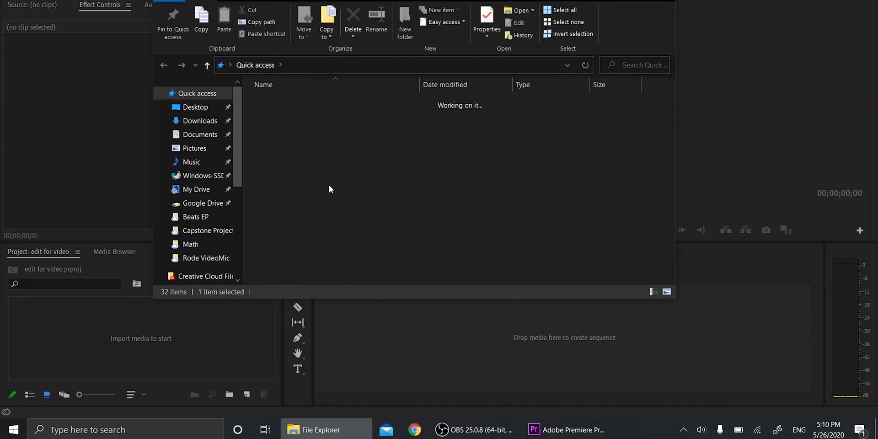
pyautogui.doubleClick(313, 166)
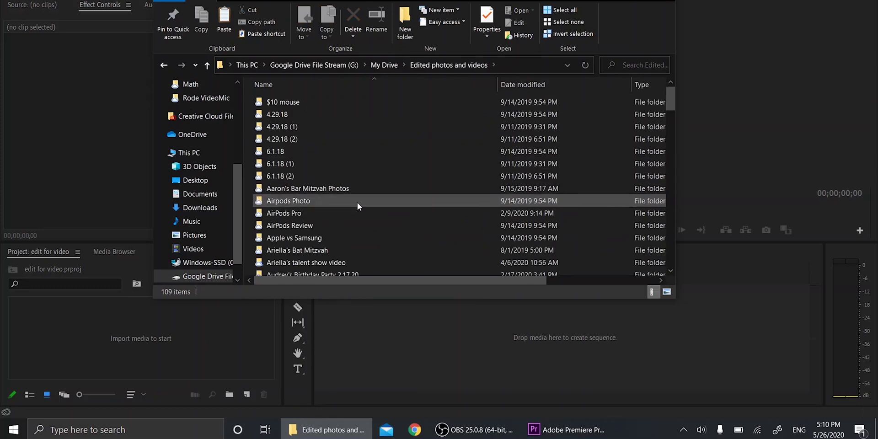
pyautogui.scroll(-15, 358, 202)
pyautogui.click(325, 171)
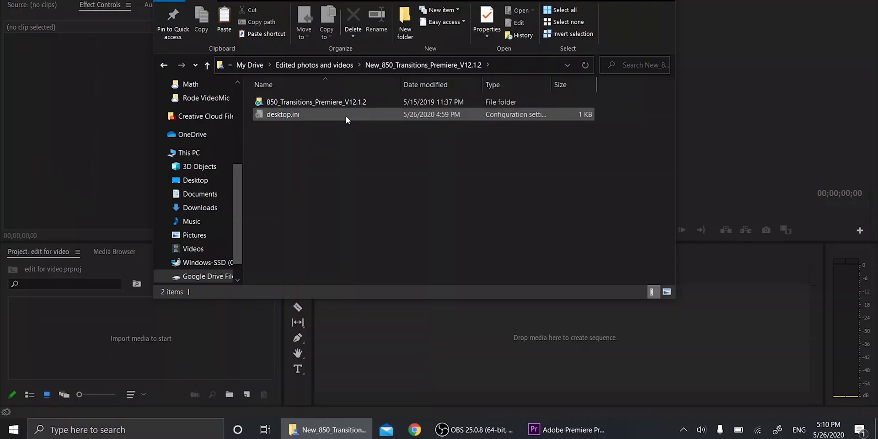
pyautogui.doubleClick(306, 102)
pyautogui.scroll(-3, 341, 213)
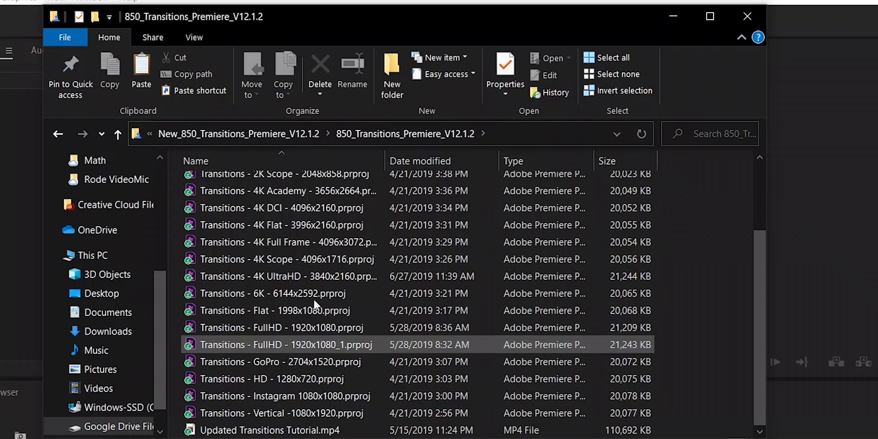
pyautogui.click(325, 228)
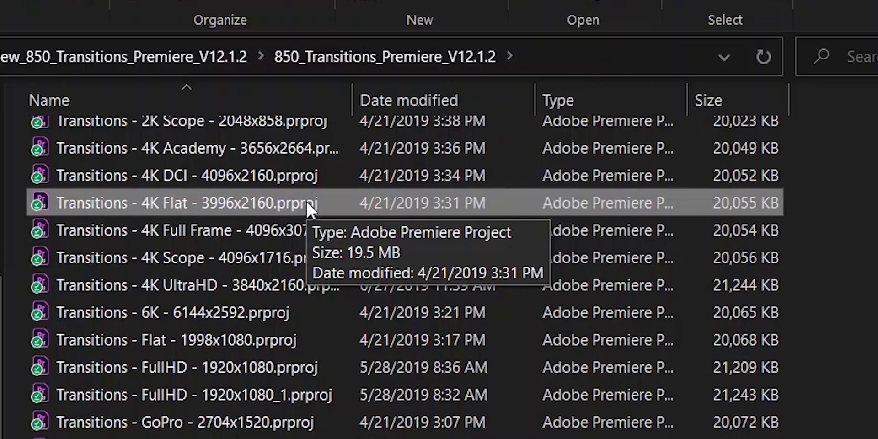
# Step: Drag the Transitions 4K Flat 3996x2160 project into the Project panel and import it entirely
pyautogui.moveTo(306, 200); pyautogui.dragTo(101, 345)
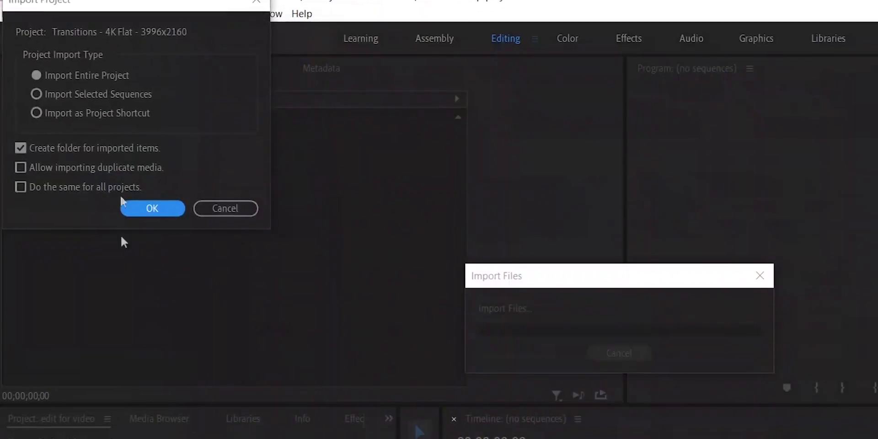
pyautogui.moveTo(65, 4); pyautogui.dragTo(192, 47)
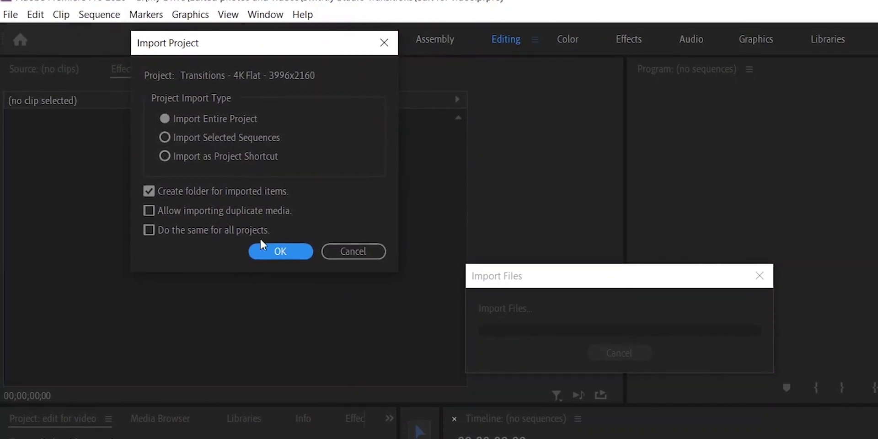
pyautogui.click(280, 250)
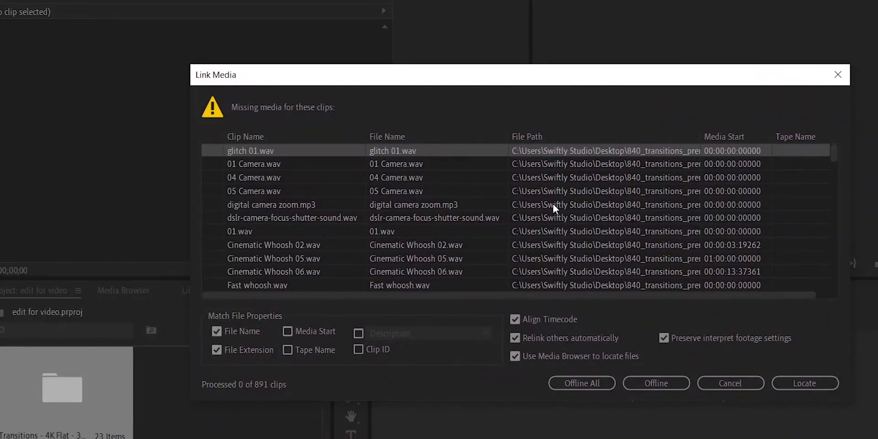
# Step: Start locating the missing glitch 01.wav and browse into the 850_Transitions_Premiere_V12.1.2 folder
pyautogui.click(788, 382)
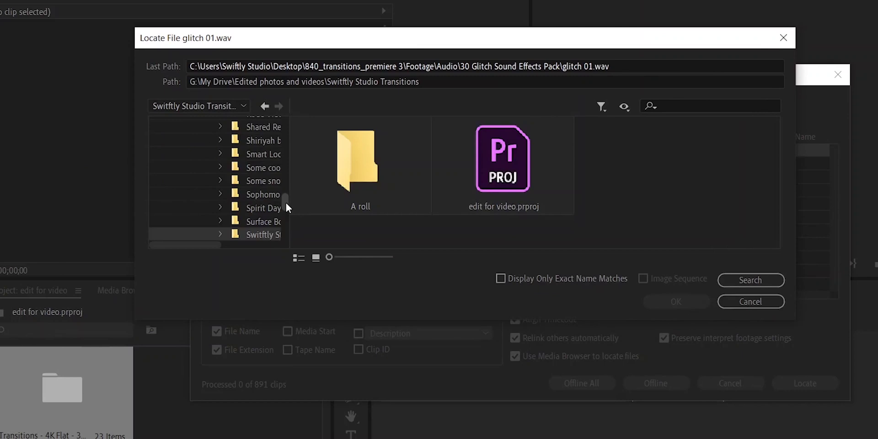
pyautogui.moveTo(286, 204); pyautogui.dragTo(289, 177)
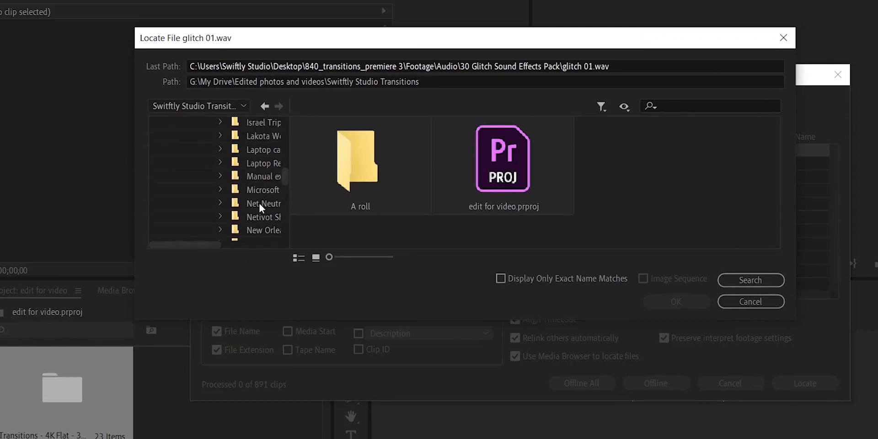
pyautogui.scroll(-2, 284, 177)
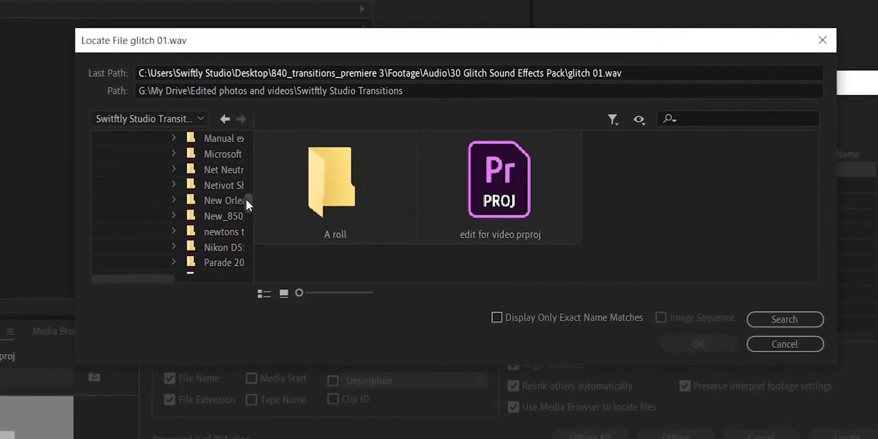
pyautogui.scroll(-1, 240, 199)
pyautogui.click(199, 192)
pyautogui.click(196, 206)
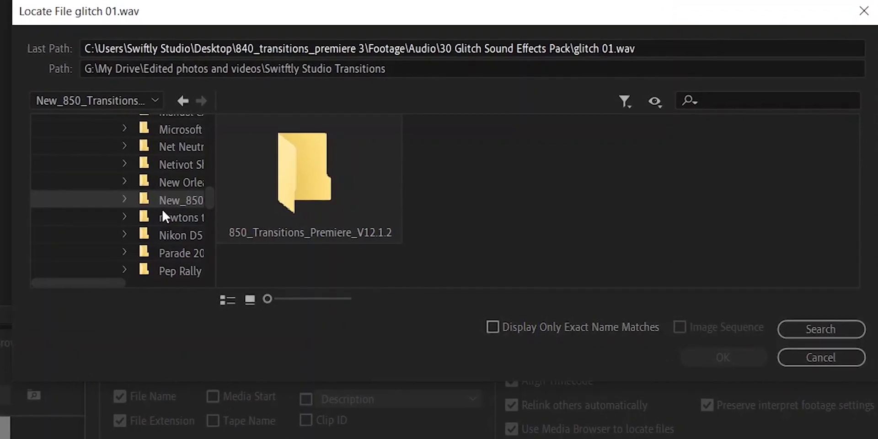
pyautogui.doubleClick(306, 201)
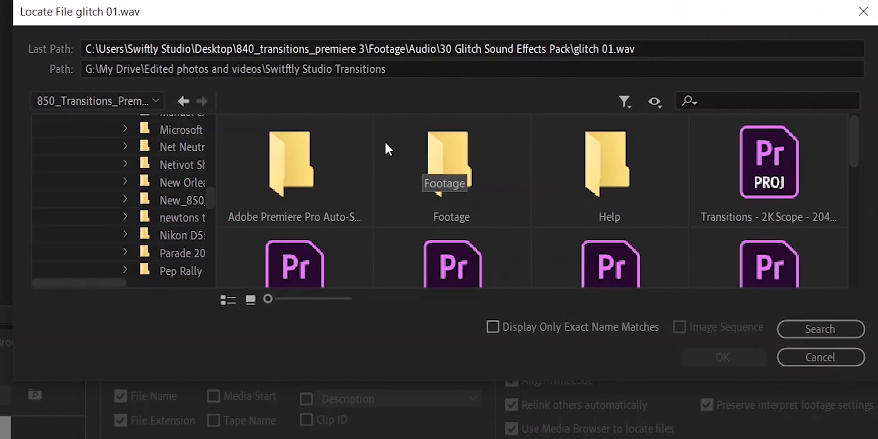
# Step: Go through Footage > Audio > 30 Glitch Sound Effects Pack and choose glitch 01.wav
pyautogui.doubleClick(457, 158)
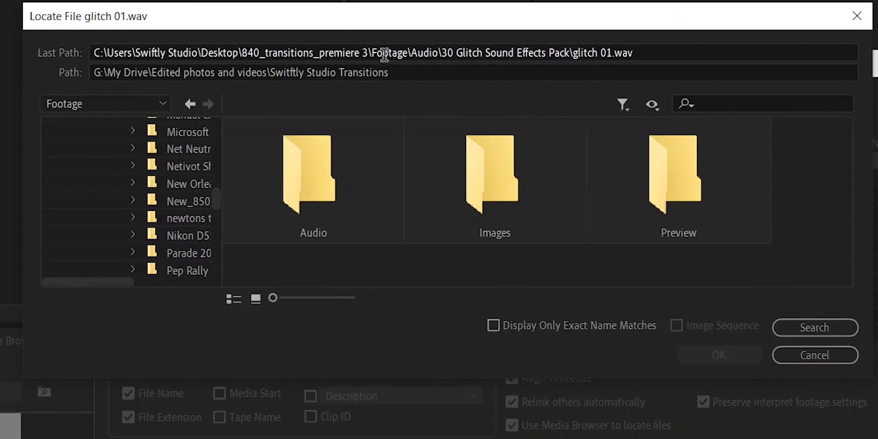
pyautogui.tripleClick(384, 54)
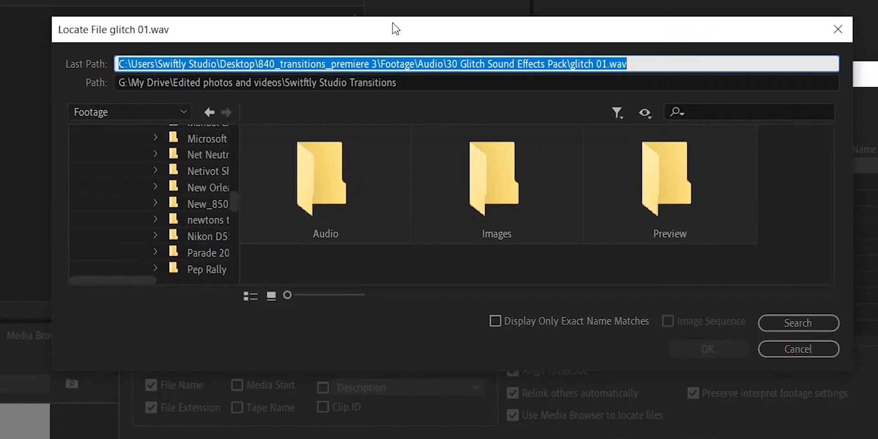
pyautogui.click(340, 200)
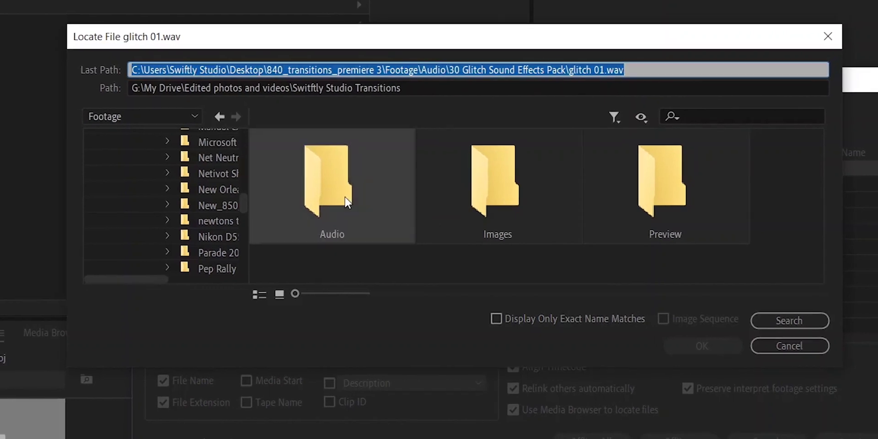
pyautogui.doubleClick(347, 201)
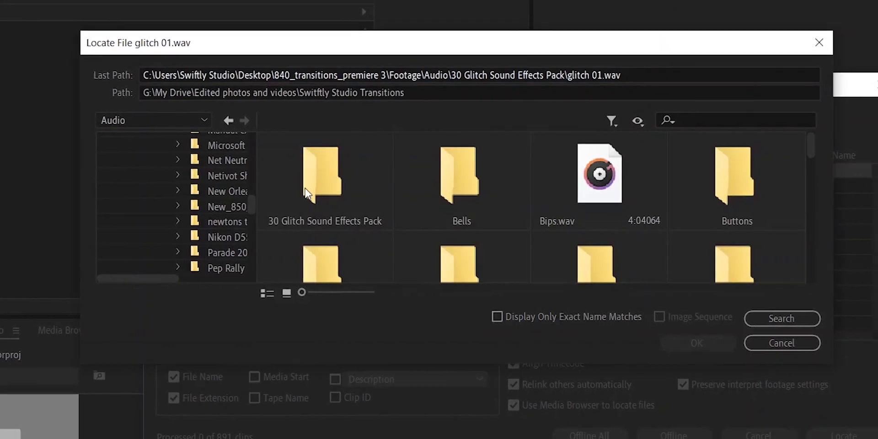
pyautogui.doubleClick(334, 188)
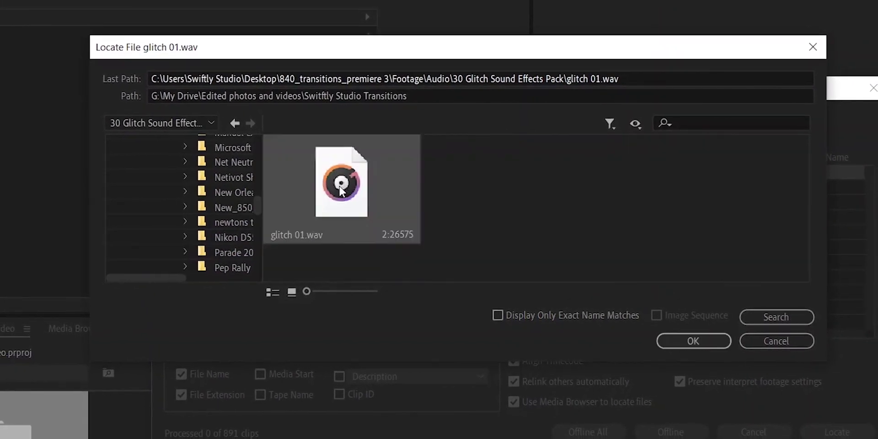
pyautogui.doubleClick(341, 191)
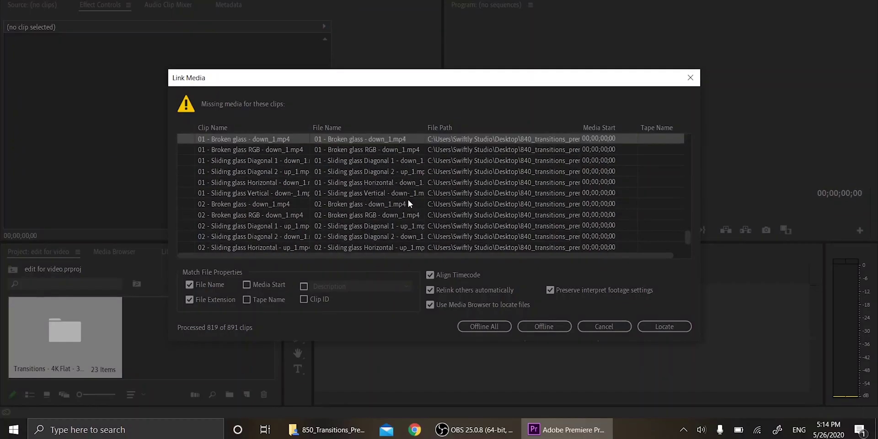
# Step: Locate 01 - Broken glass - down_1 in the project's Footage > Preview > Shatter folder and confirm the relink
pyautogui.click(653, 324)
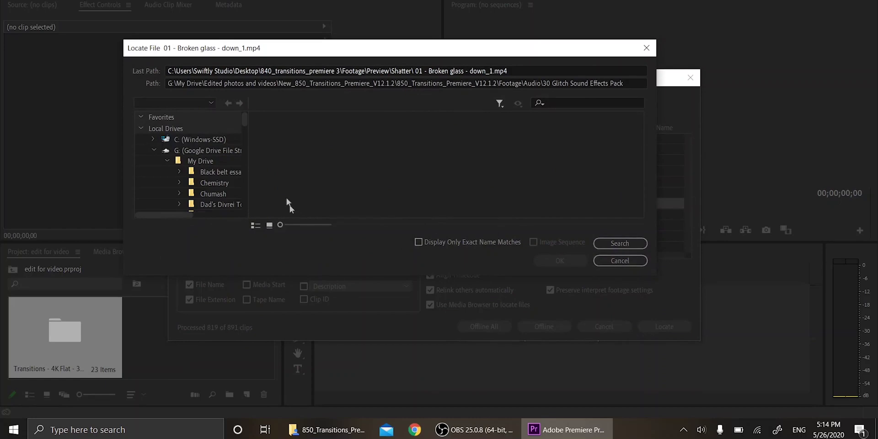
pyautogui.moveTo(246, 120); pyautogui.dragTo(244, 155)
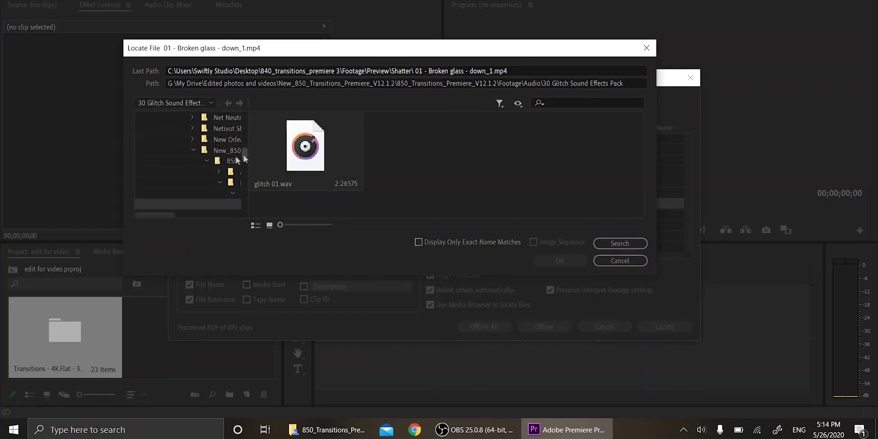
pyautogui.click(217, 162)
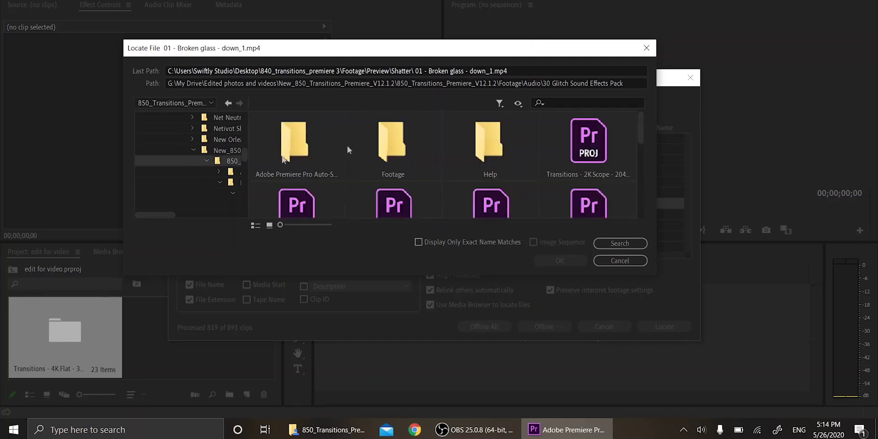
pyautogui.doubleClick(383, 124)
pyautogui.doubleClick(394, 146)
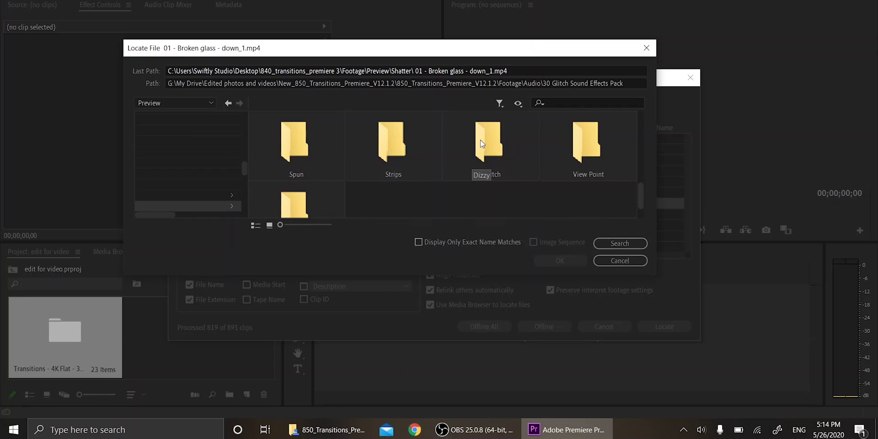
pyautogui.moveTo(640, 201); pyautogui.dragTo(635, 172)
pyautogui.scroll(-1, 549, 172)
pyautogui.doubleClick(474, 170)
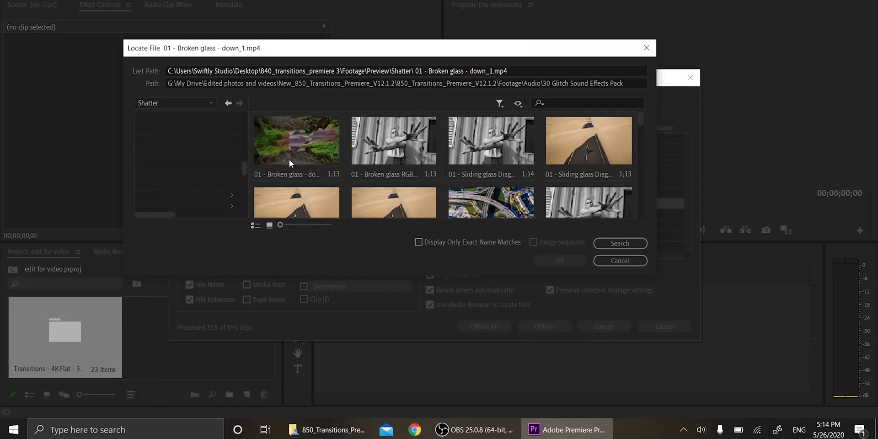
pyautogui.click(289, 155)
pyautogui.click(560, 261)
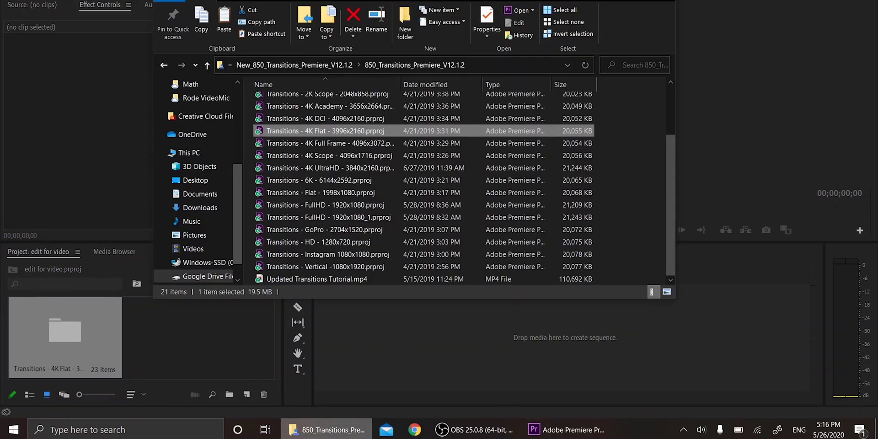
# Step: Drag DSC_0194.MOV from My Drive > Edited photos and videos > Swiftly Studio Transitions > A roll into Premiere
pyautogui.scroll(-1, 124, 352)
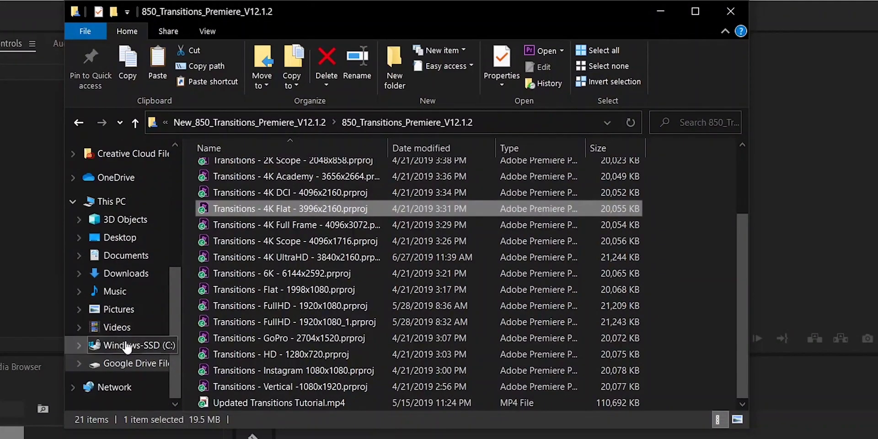
pyautogui.scroll(3, 124, 361)
pyautogui.click(120, 201)
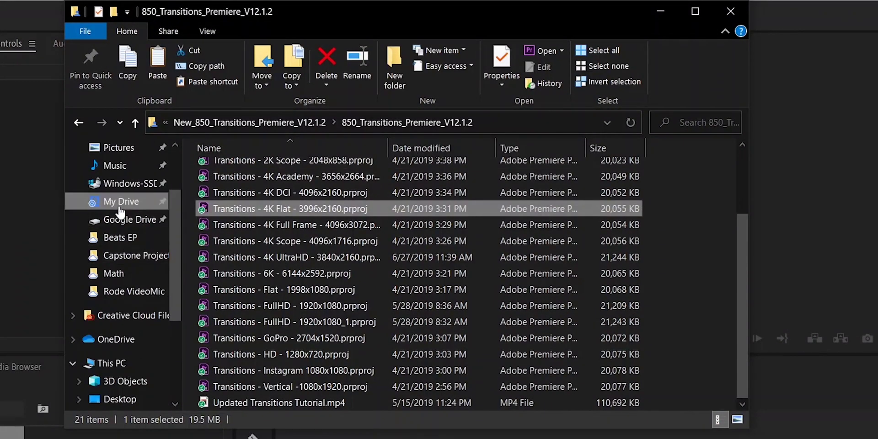
pyautogui.doubleClick(328, 250)
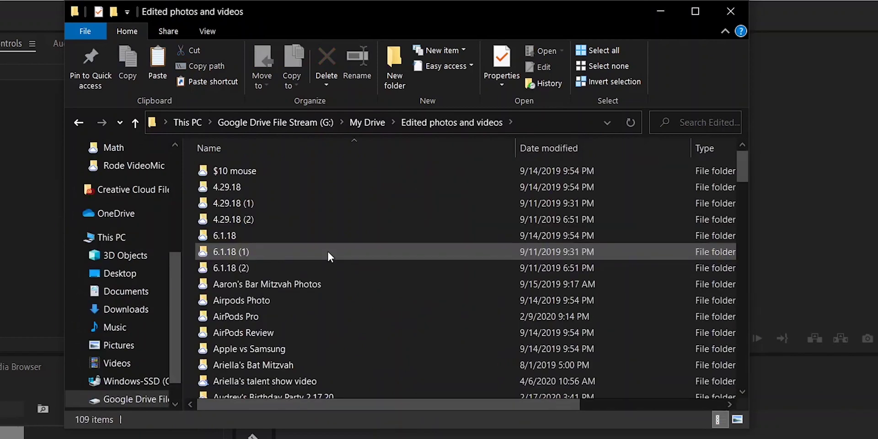
pyautogui.scroll(-20, 327, 250)
pyautogui.scroll(-2, 329, 256)
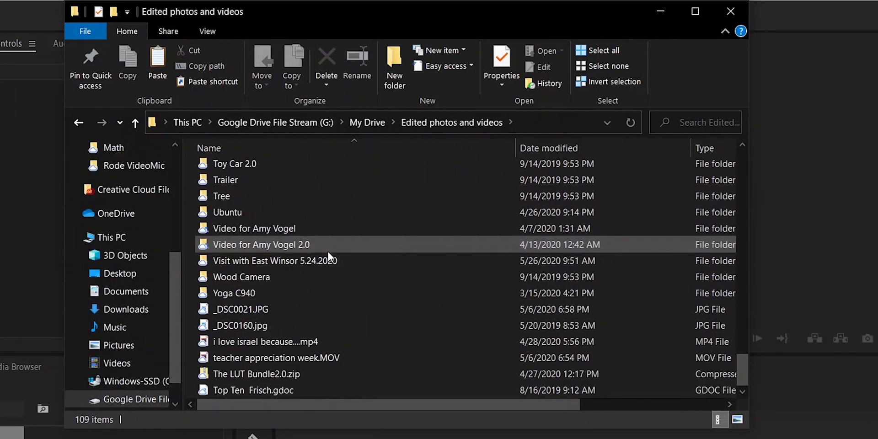
pyautogui.scroll(4, 327, 254)
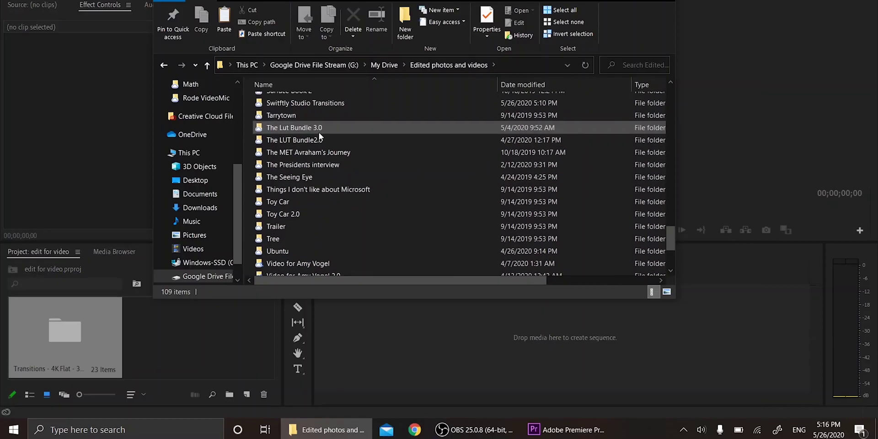
pyautogui.scroll(2, 319, 133)
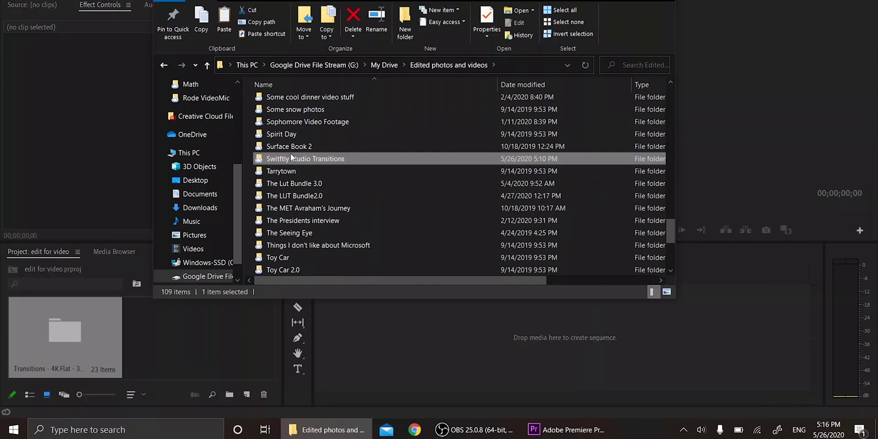
pyautogui.doubleClick(292, 163)
pyautogui.doubleClick(292, 100)
pyautogui.moveTo(310, 112); pyautogui.dragTo(172, 334)
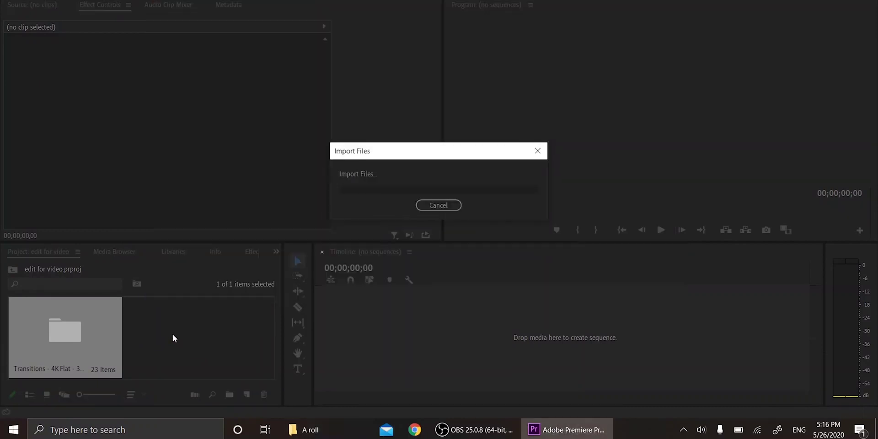
# Step: Start a new sequence and give it the name 'main sequence'
pyautogui.click(247, 395)
pyautogui.click(270, 253)
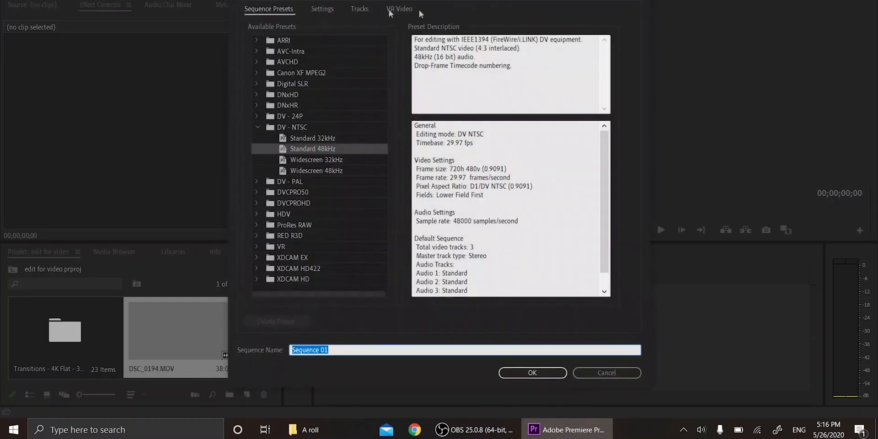
pyautogui.doubleClick(347, 350)
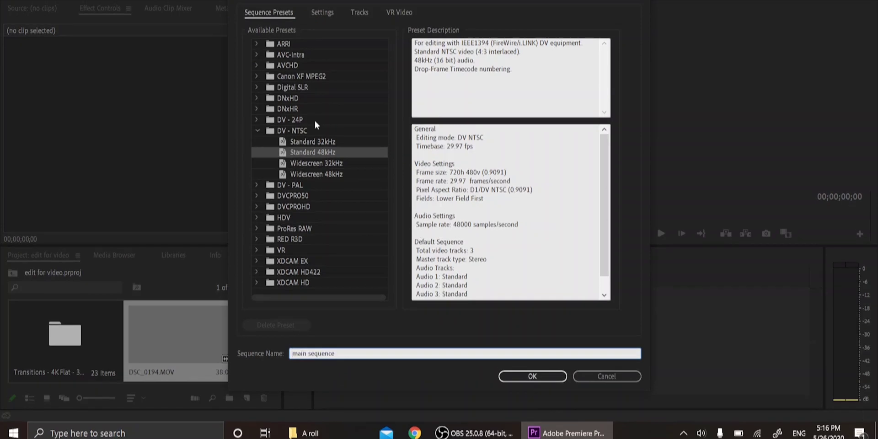
# Step: In the sequence settings, set Editing Mode to Custom with a 24 frames/second timebase
pyautogui.click(325, 10)
pyautogui.click(373, 29)
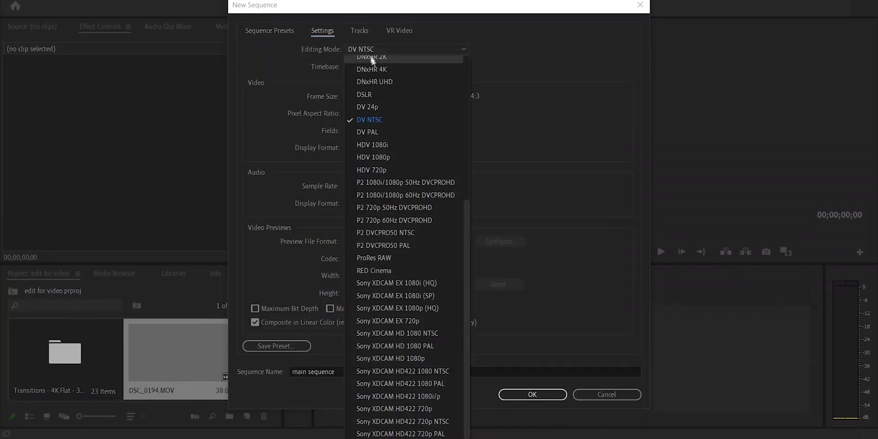
pyautogui.scroll(8, 372, 62)
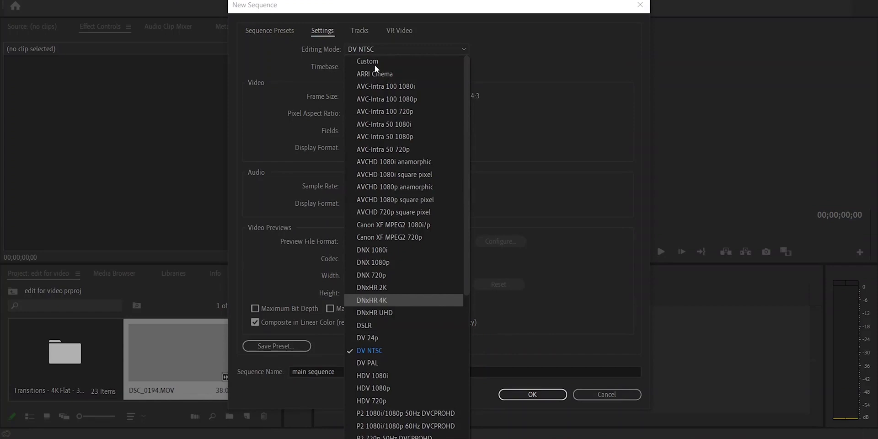
pyautogui.click(369, 56)
pyautogui.click(379, 68)
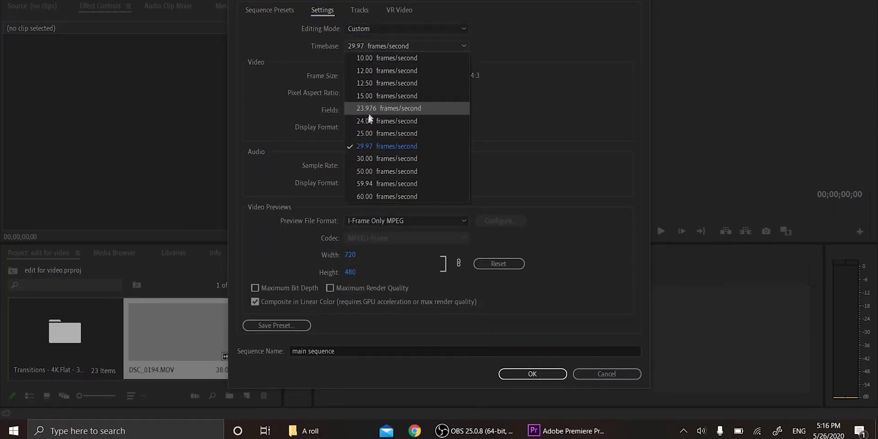
pyautogui.click(370, 120)
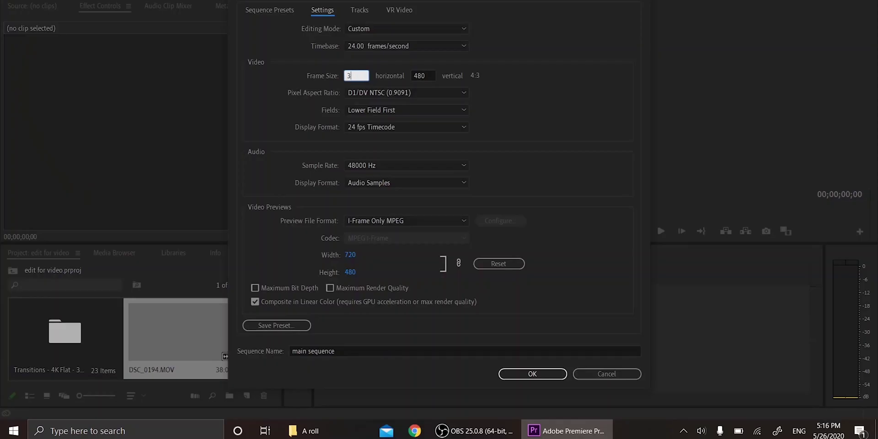
# Step: Change the field order, choose Square Pixels, and create the sequence
pyautogui.click(355, 111)
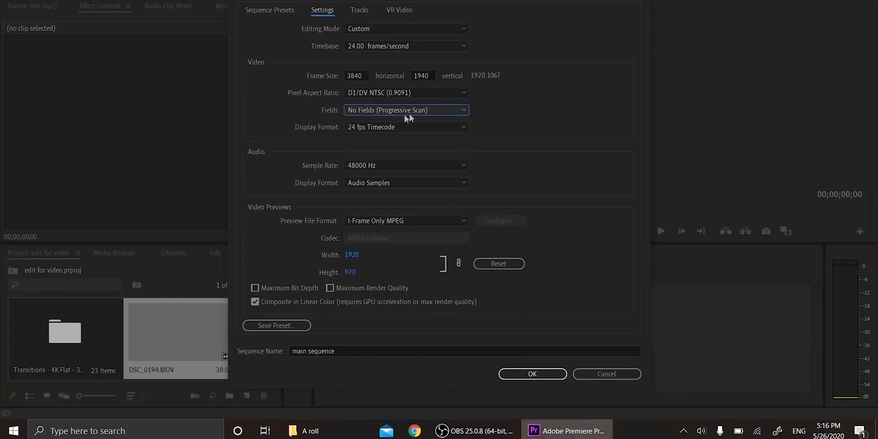
pyautogui.click(384, 132)
pyautogui.click(380, 93)
pyautogui.click(380, 103)
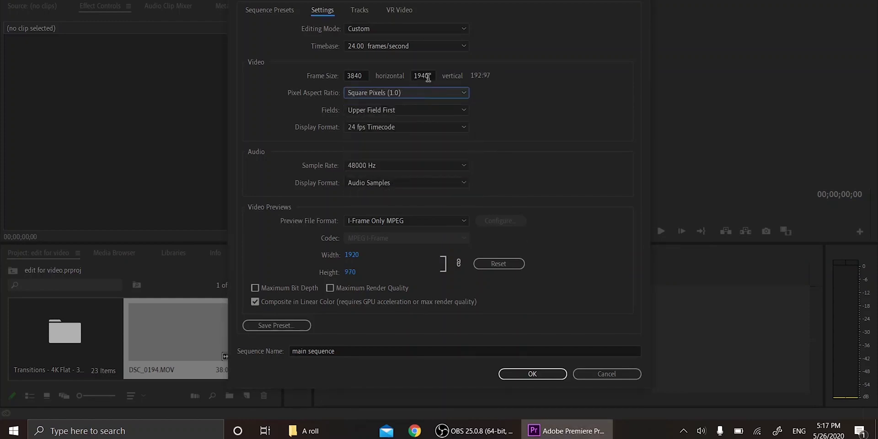
pyautogui.click(532, 375)
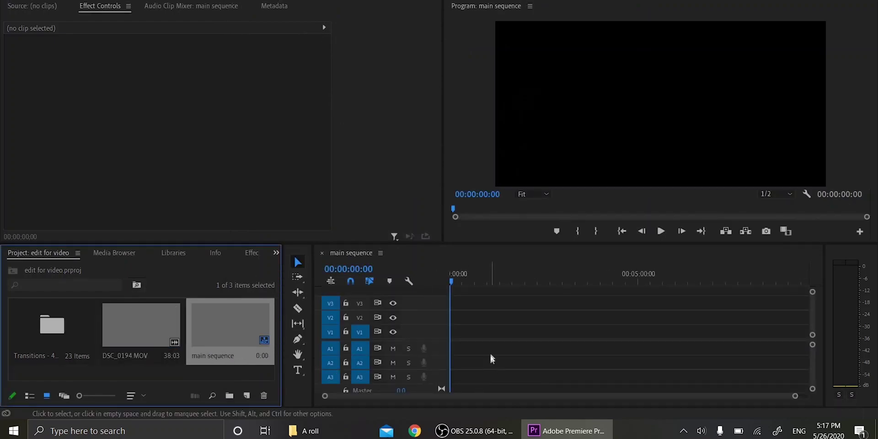
# Step: Place DSC_0194.MOV at the start of the main sequence, keeping the sequence's existing settings
pyautogui.doubleClick(133, 312)
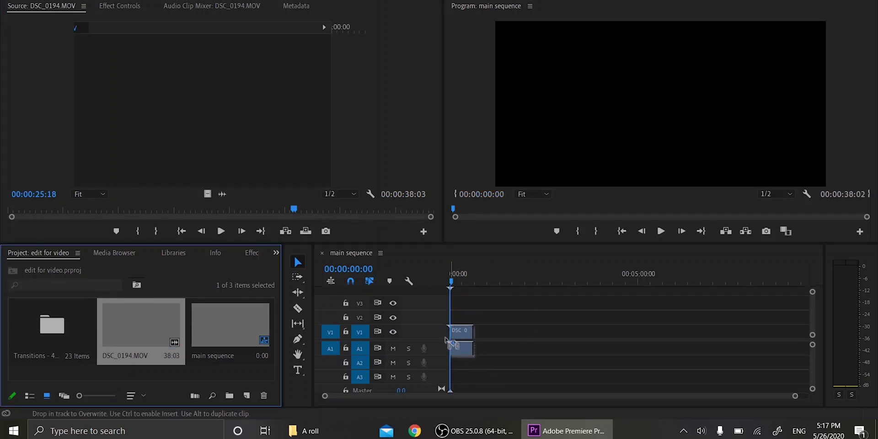
pyautogui.moveTo(447, 341); pyautogui.dragTo(450, 341)
pyautogui.click(531, 212)
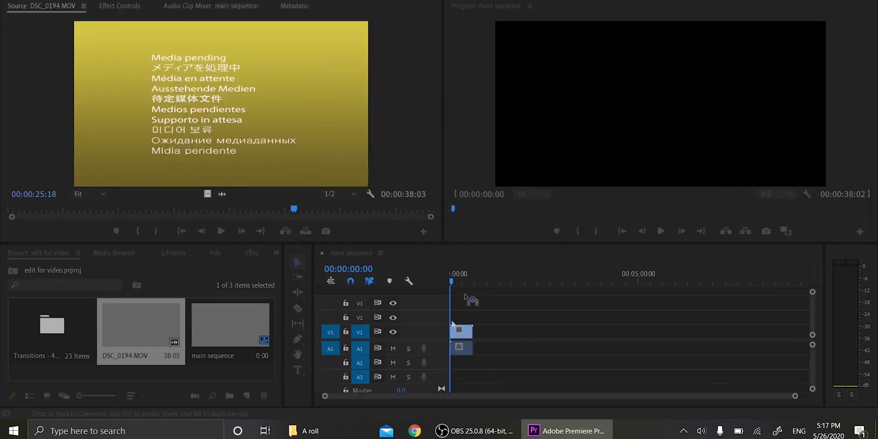
# Step: Enlarge the clip's Scale in Effect Controls to fill the frame and play the sequence
pyautogui.click(133, 7)
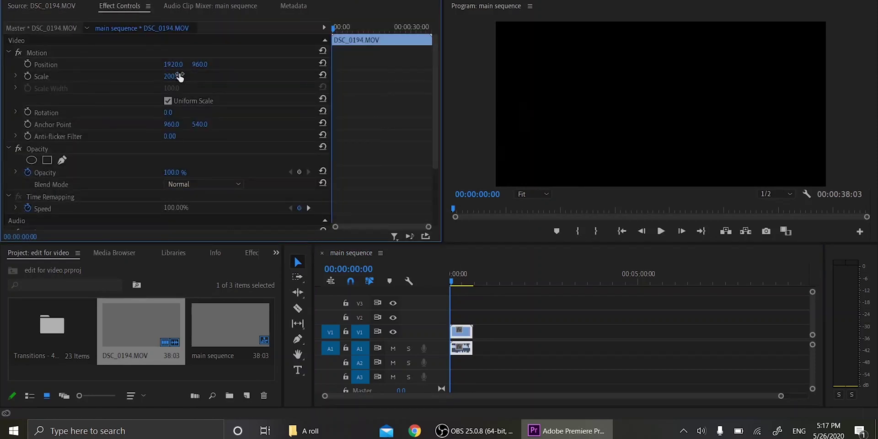
pyautogui.click(470, 283)
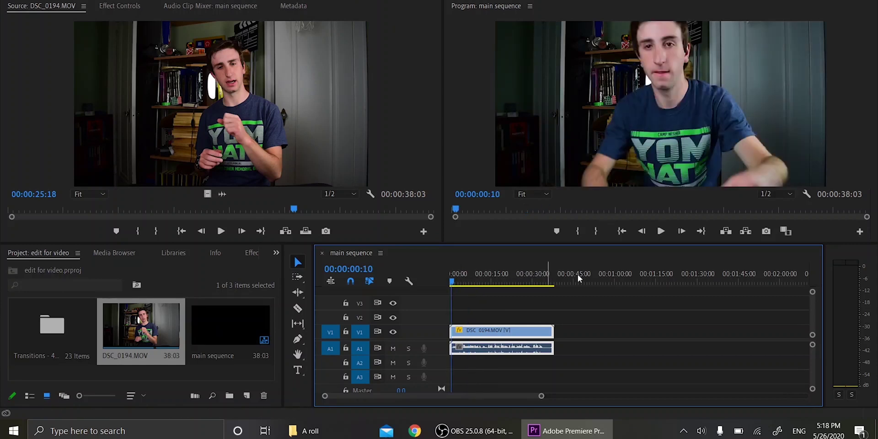
pyautogui.click(662, 231)
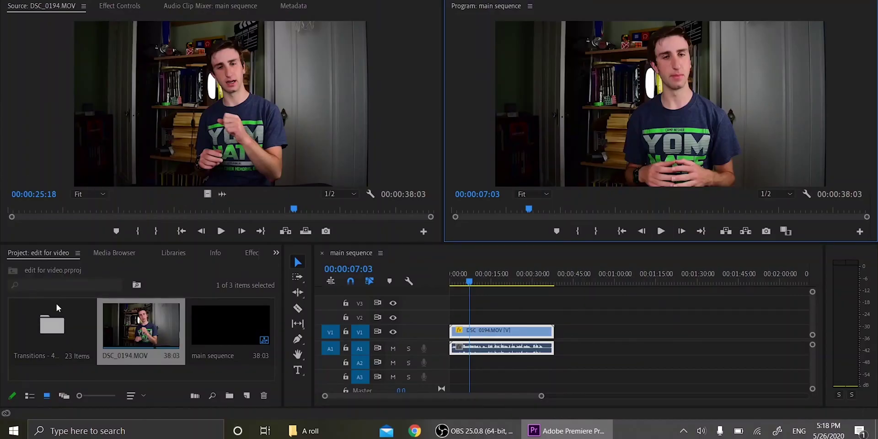
# Step: Open Transitions - 4K Flat > 03. 2D > 2D bin, then zoom the timeline in with =
pyautogui.doubleClick(54, 311)
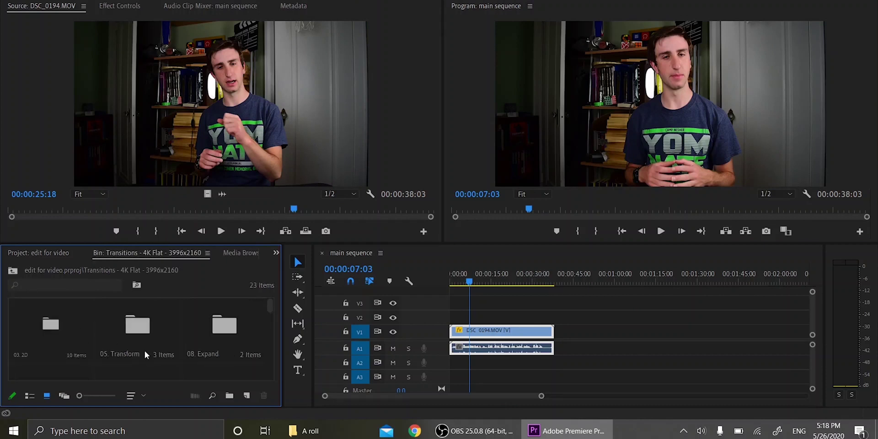
pyautogui.scroll(-5, 144, 350)
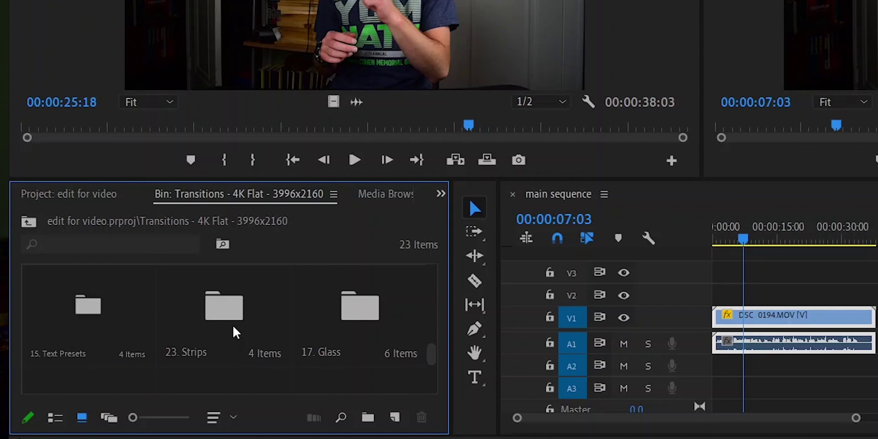
pyautogui.scroll(5, 236, 331)
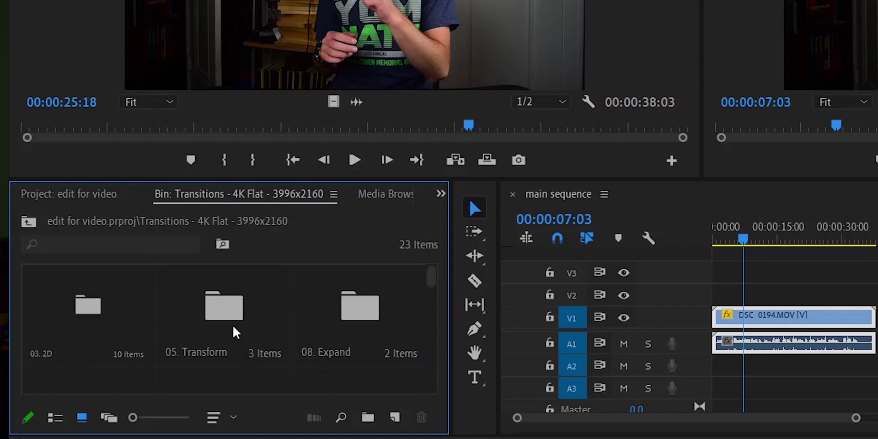
pyautogui.click(105, 324)
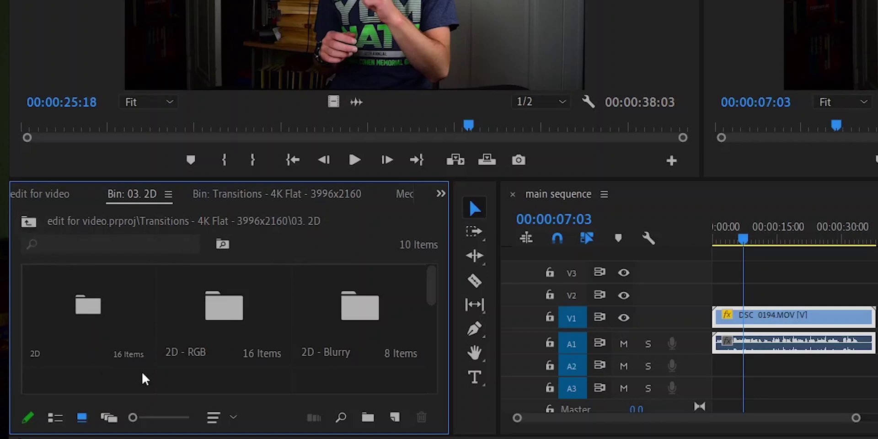
pyautogui.scroll(-3, 141, 374)
pyautogui.scroll(3, 138, 365)
pyautogui.click(83, 327)
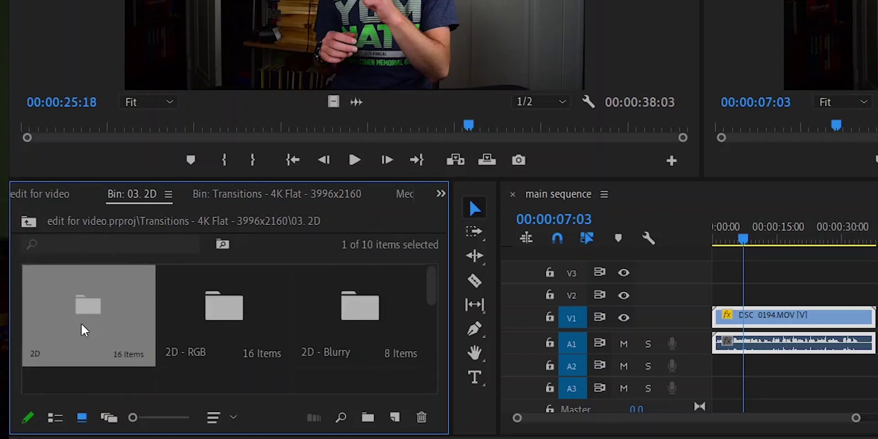
pyautogui.doubleClick(82, 328)
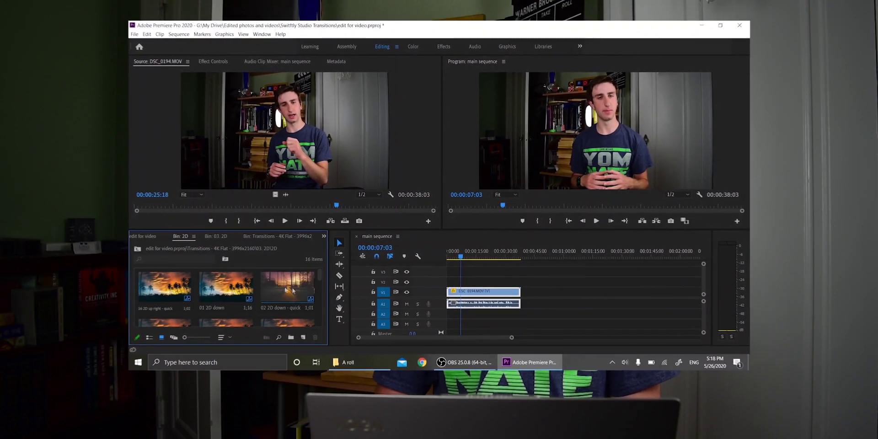
pyautogui.click(484, 304)
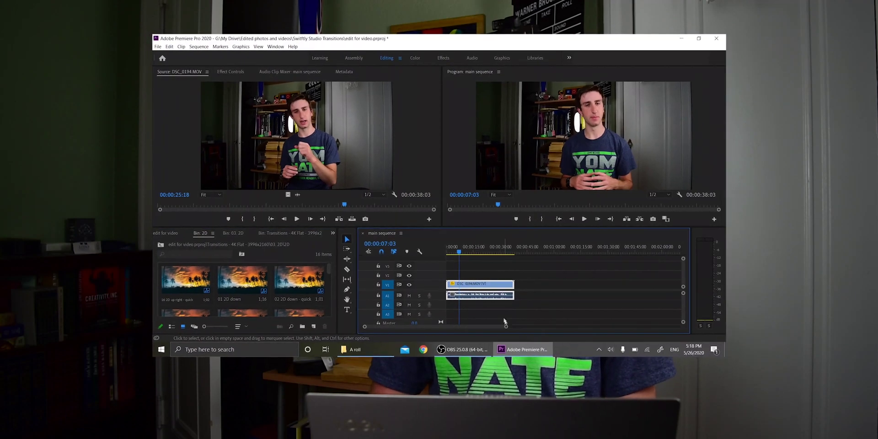
pyautogui.press('=')
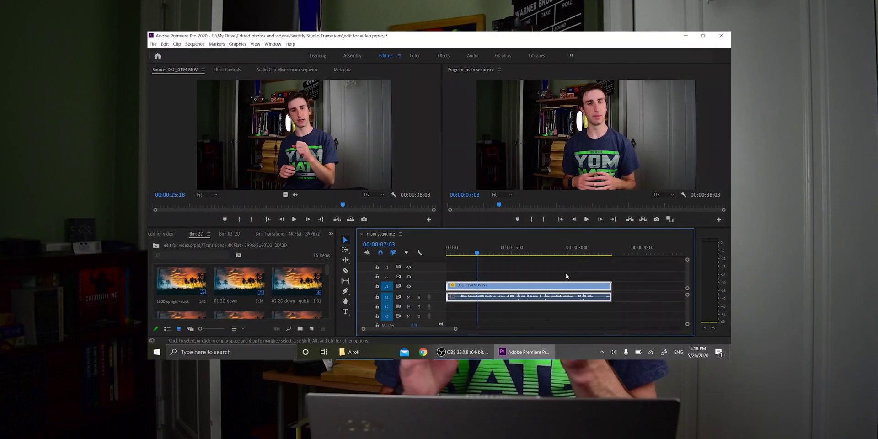
# Step: Drop the 01 2D down transition onto the timeline at about seven seconds
pyautogui.click(221, 276)
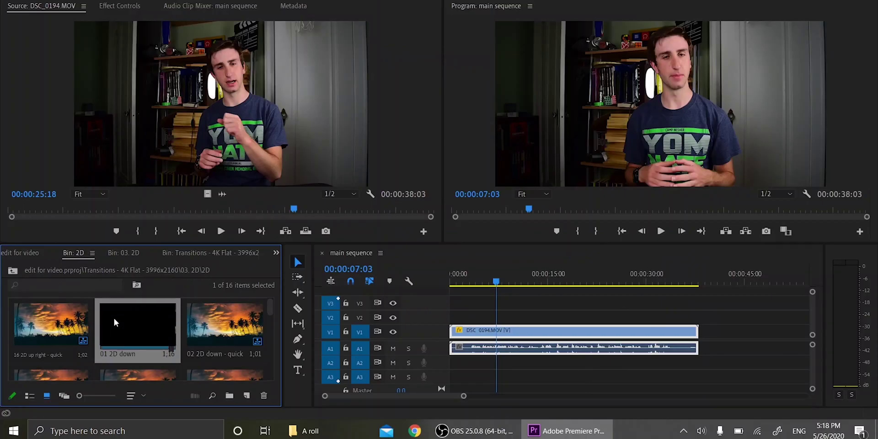
pyautogui.moveTo(115, 319); pyautogui.dragTo(499, 316)
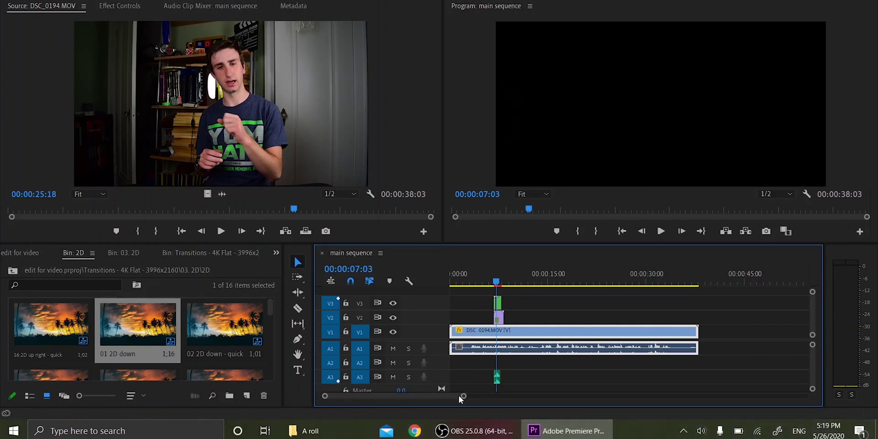
pyautogui.moveTo(464, 399); pyautogui.dragTo(379, 399)
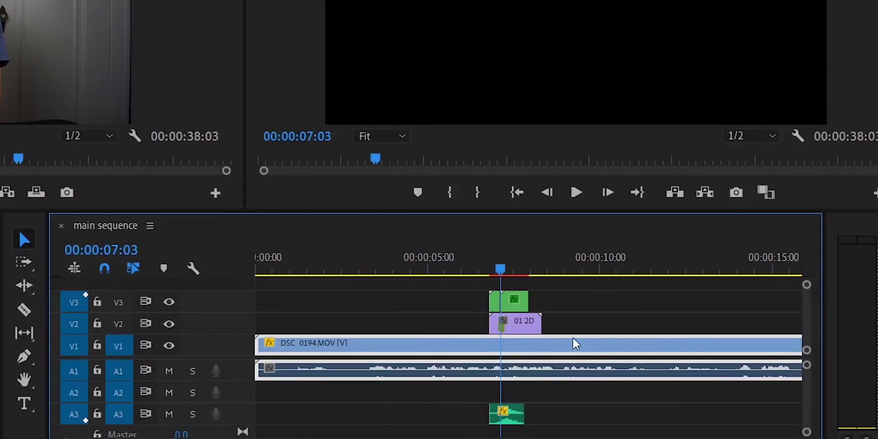
# Step: Delete the transition's extra 01 2D layer on V2 and preview the transition
pyautogui.click(508, 319)
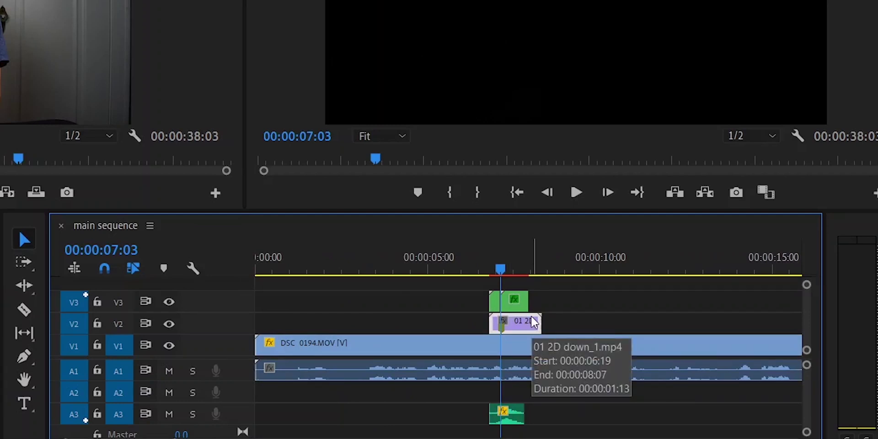
pyautogui.press('Delete')
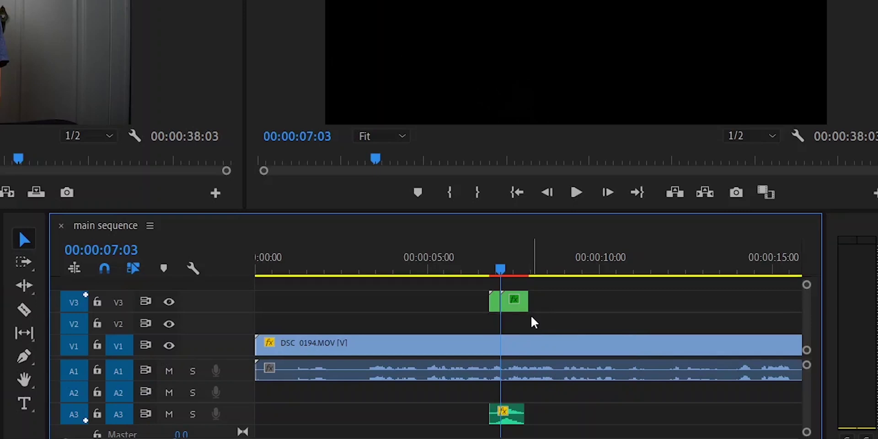
pyautogui.hotkey('shift', 'Left')
pyautogui.hotkey('shift', 'Left')
pyautogui.hotkey('shift', 'Left')
pyautogui.hotkey('shift', 'Left')
pyautogui.hotkey('shift', 'Left')
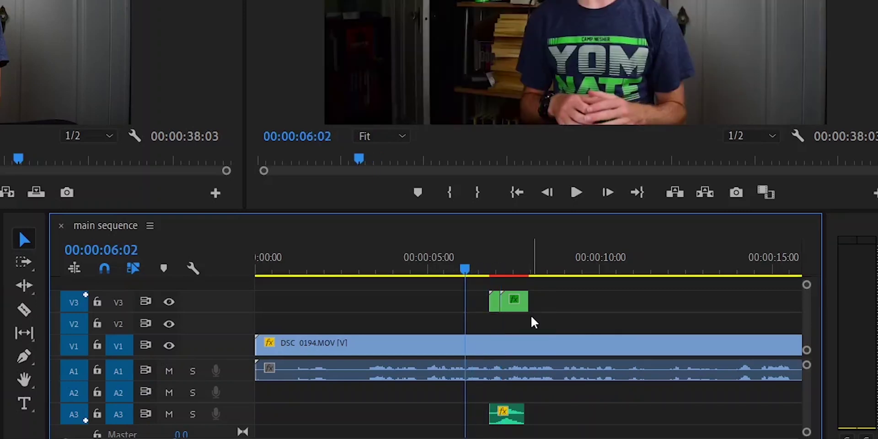
pyautogui.press('space')
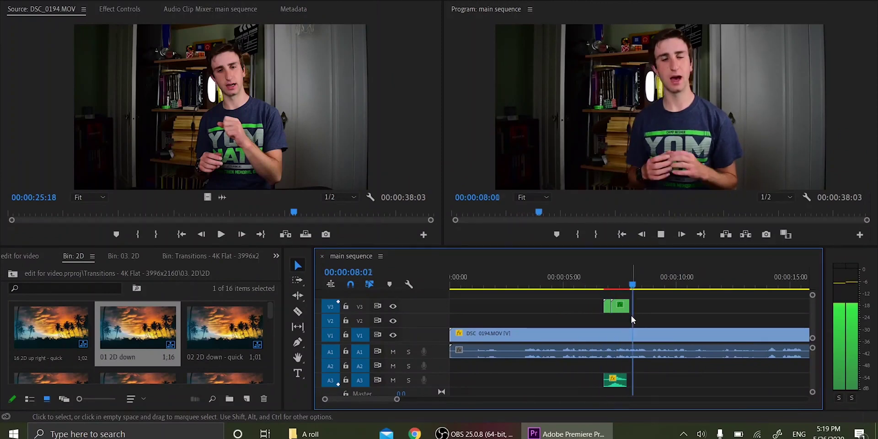
# Step: Select the transition clips on V3 and A3, render In to Out, and review playback
pyautogui.press('space')
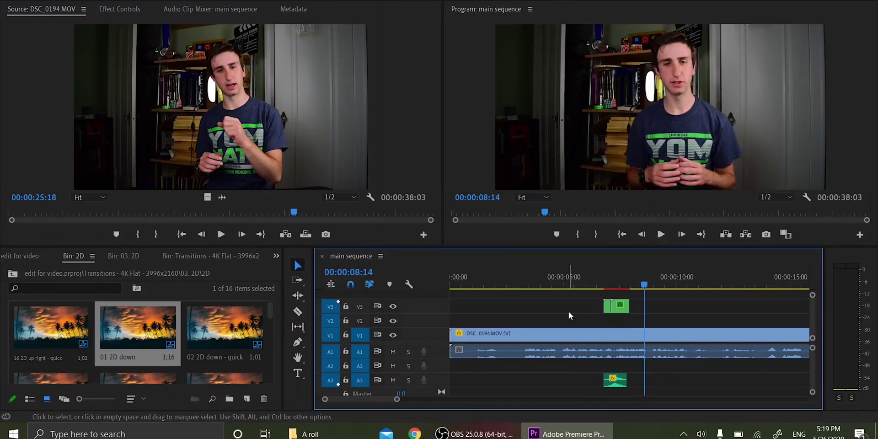
pyautogui.moveTo(569, 311); pyautogui.dragTo(634, 305)
pyautogui.click(61, 1)
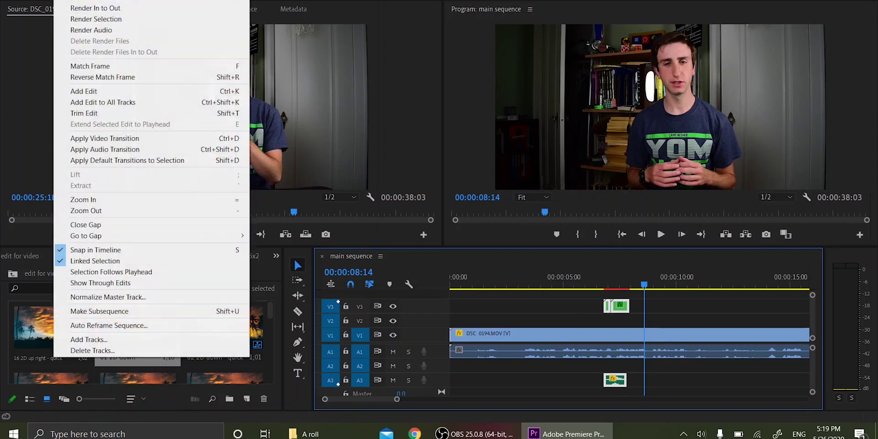
pyautogui.click(95, 7)
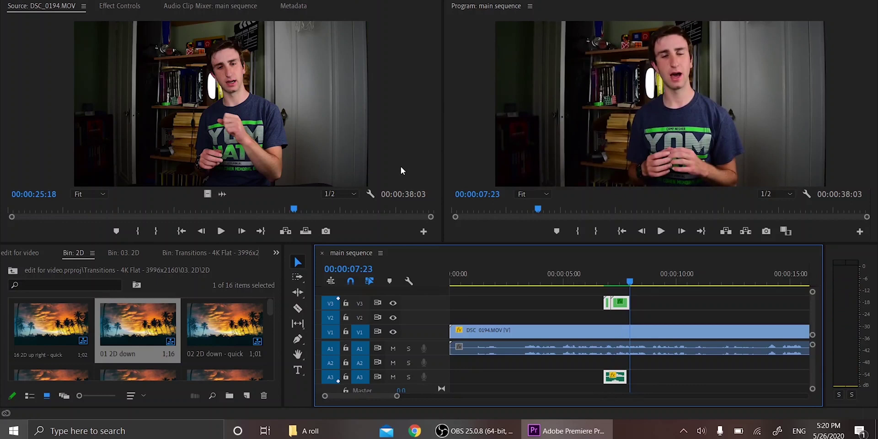
pyautogui.press('j')
pyautogui.press('j')
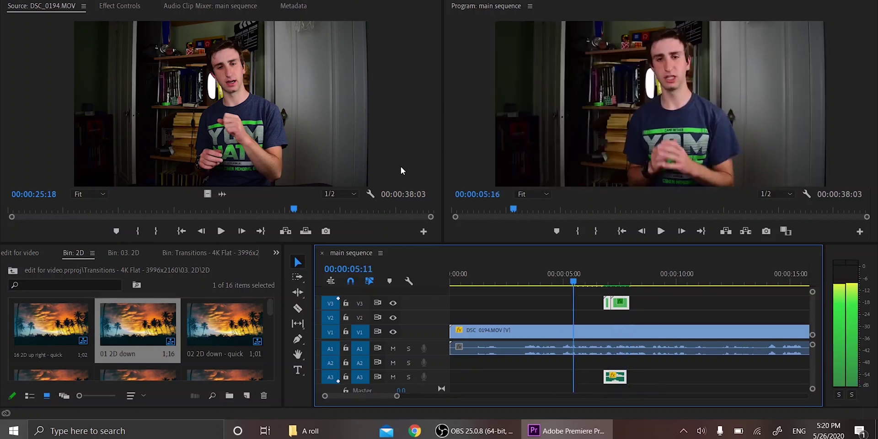
pyautogui.press('l')
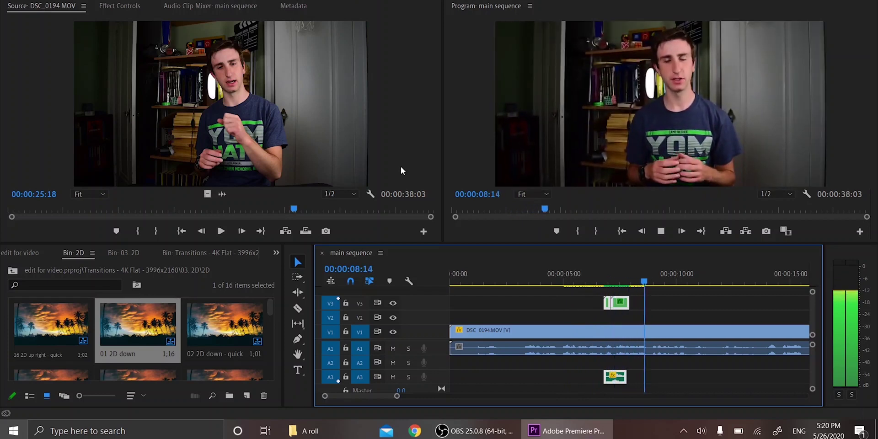
# Step: Drop 02 2D down - quick near nine seconds and replay it with J and K
pyautogui.press('k')
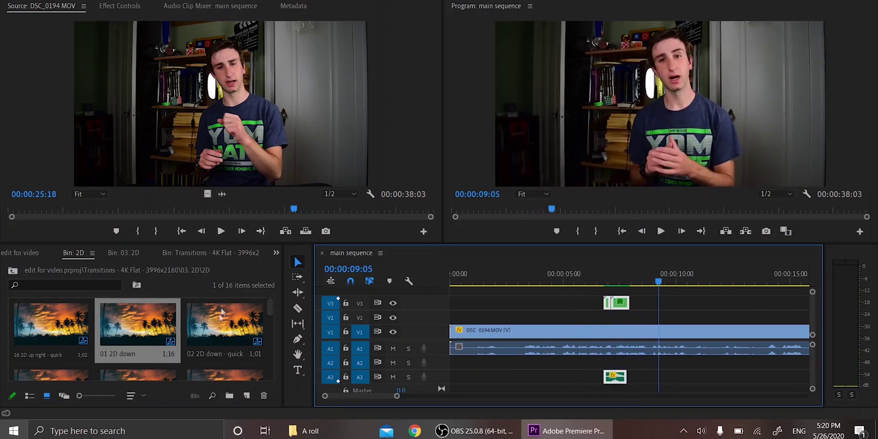
pyautogui.moveTo(222, 313); pyautogui.dragTo(663, 314)
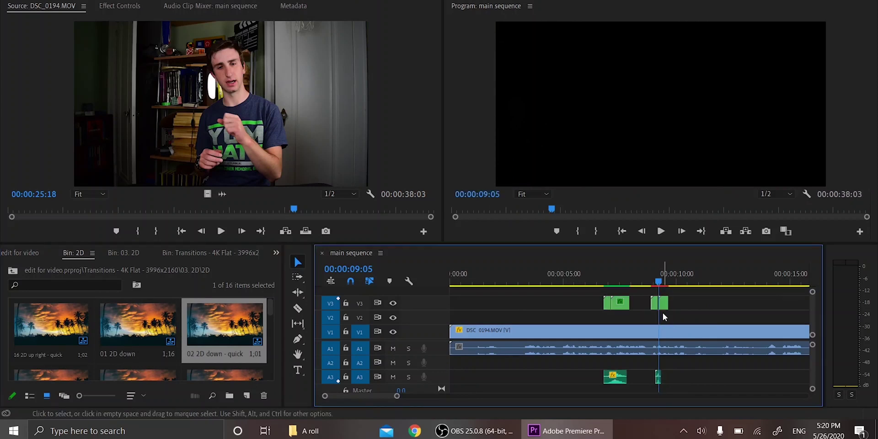
pyautogui.press('j')
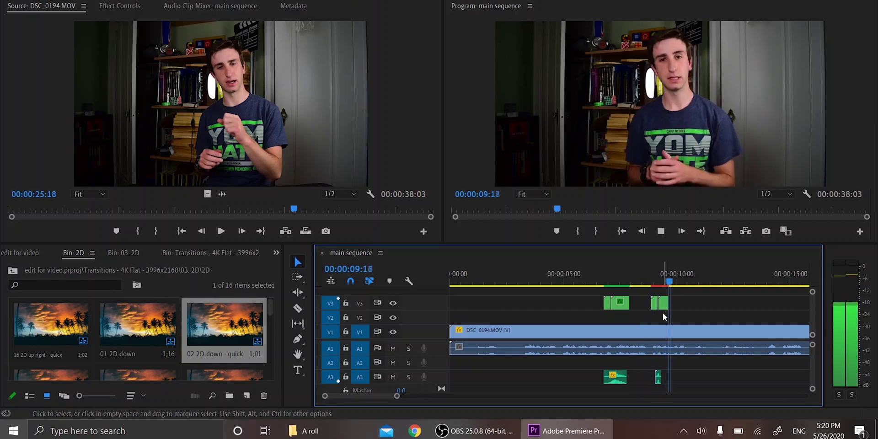
pyautogui.press('k')
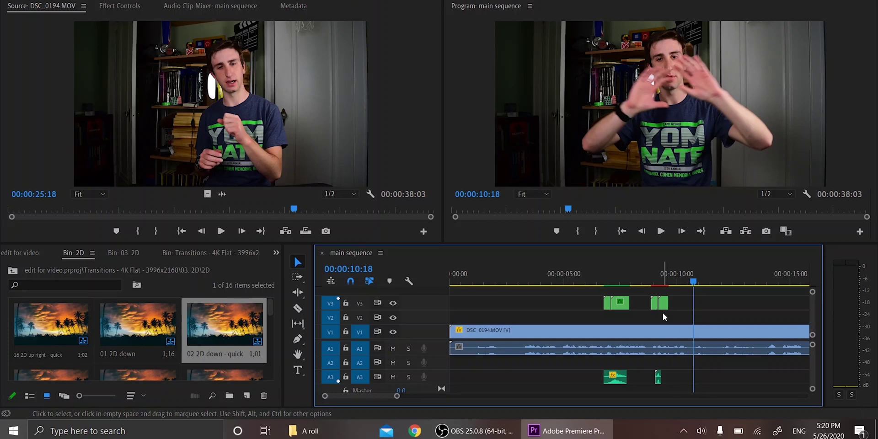
# Step: Scroll the timeline right and toggle the insert-sequences-as-nested-clips option
pyautogui.hscroll(3, 662, 313)
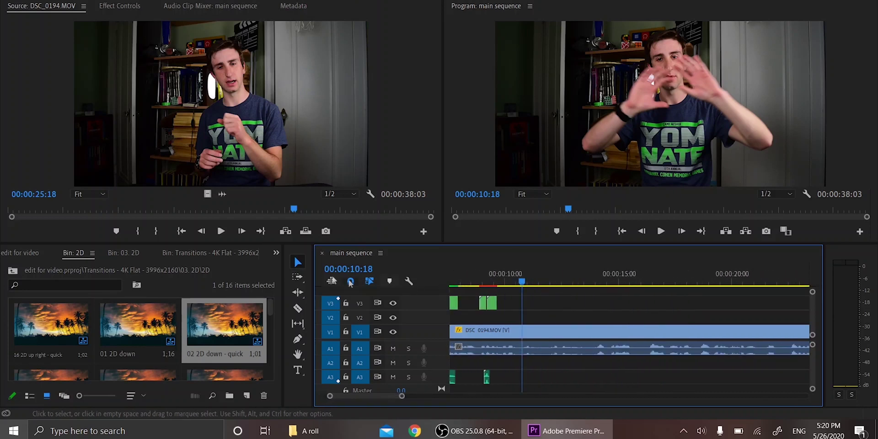
pyautogui.click(331, 281)
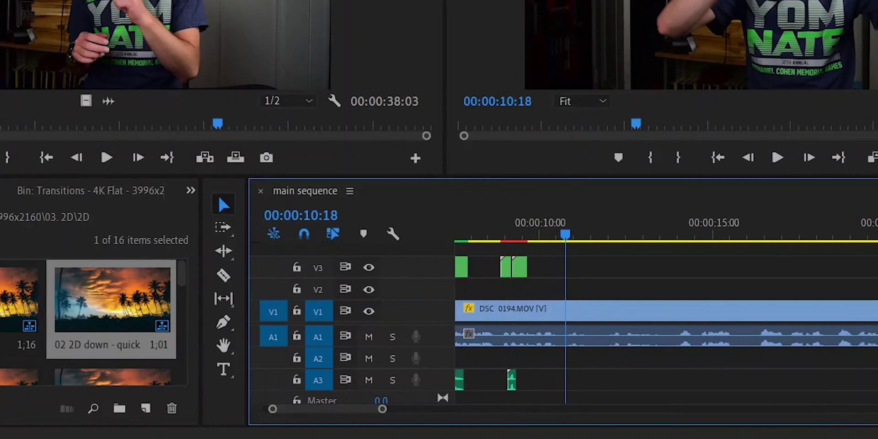